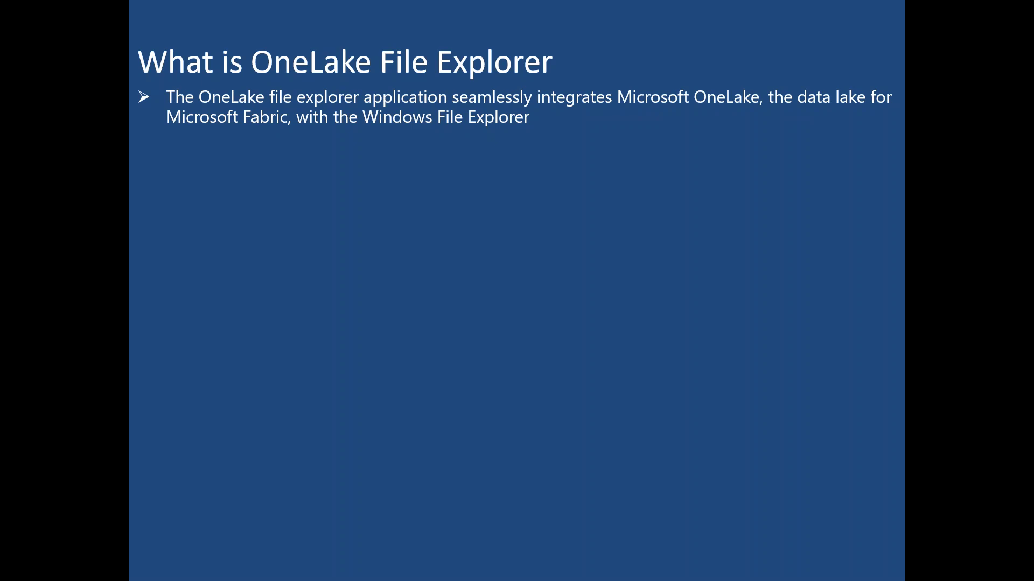
- Check the locations listed under This PC in File Explorer, and return to the Chrome browser
key("alt+Tab")
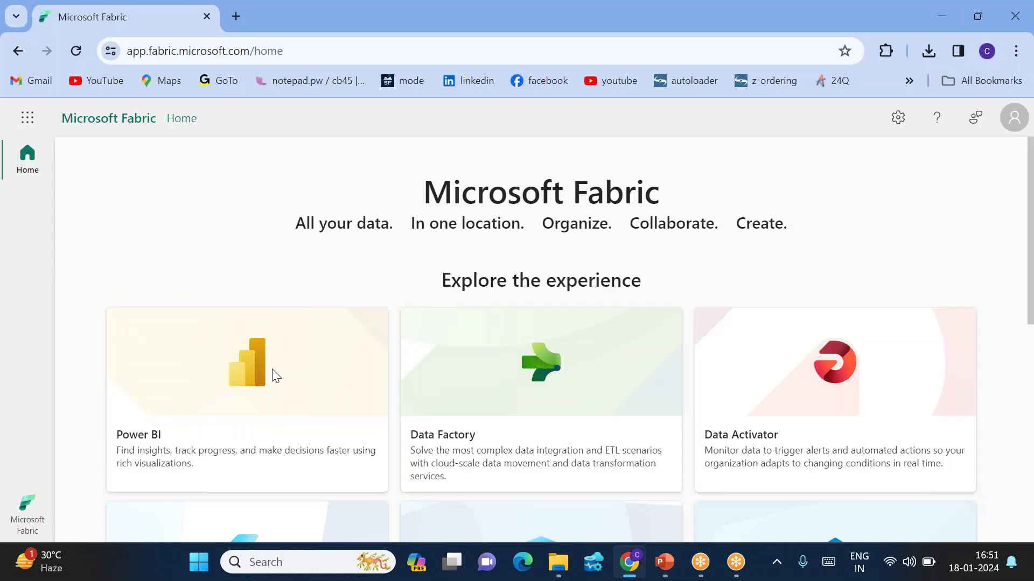
left_click(558, 562)
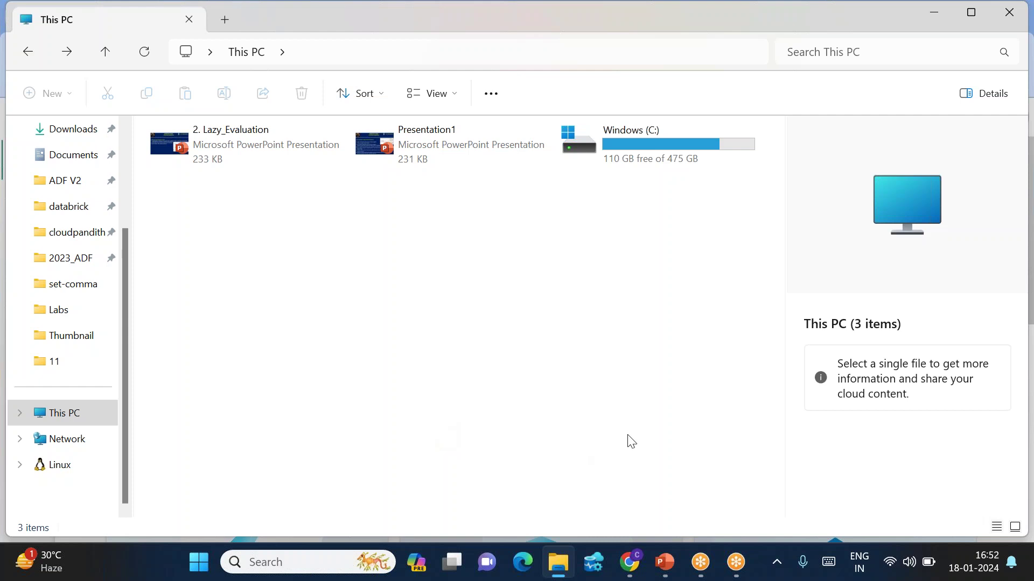
left_click(630, 573)
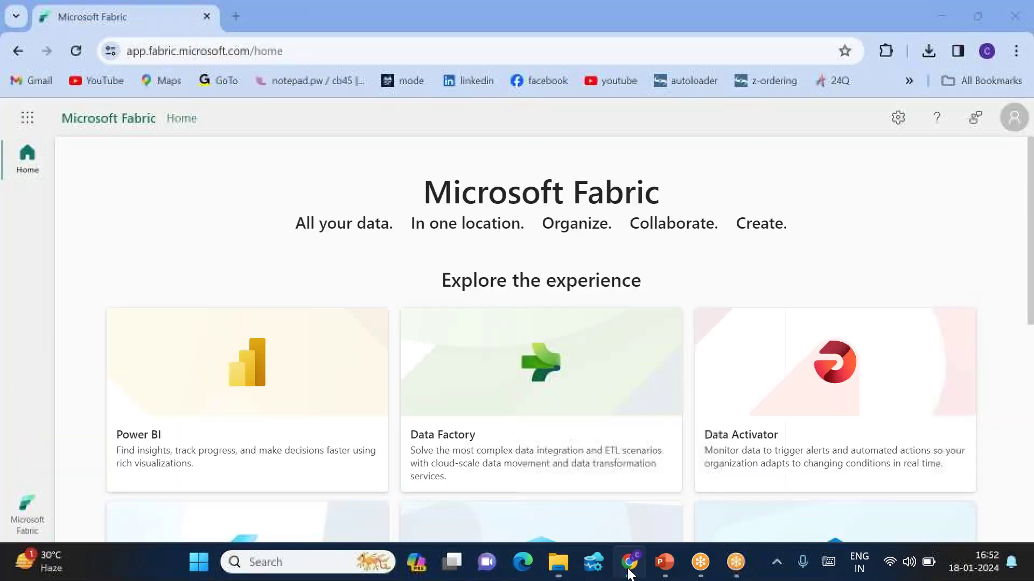
- Search Google for "download onelake file explorer" in a new browser tab
left_click(237, 20)
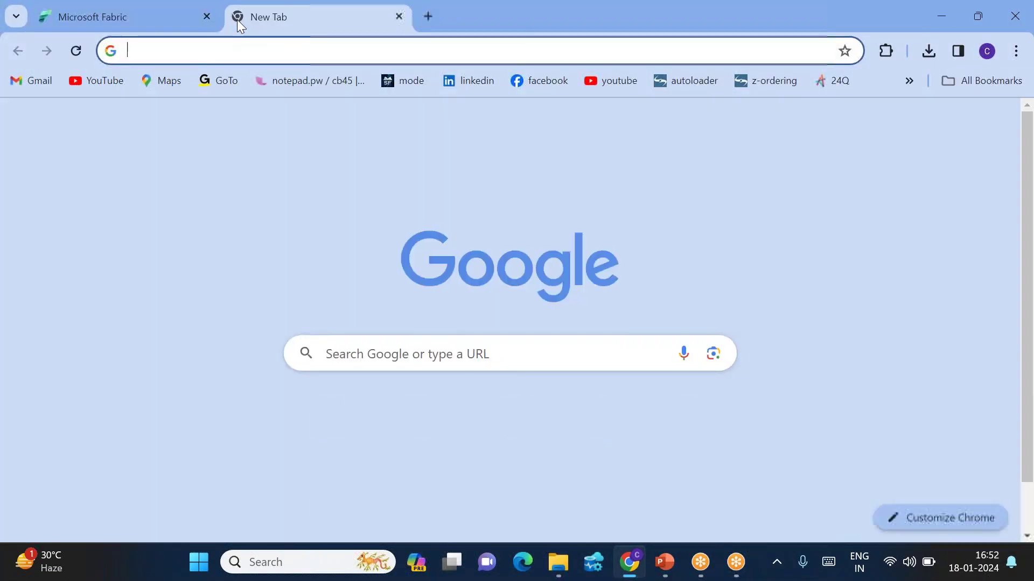
type("dw")
key("BackSpace")
type("own")
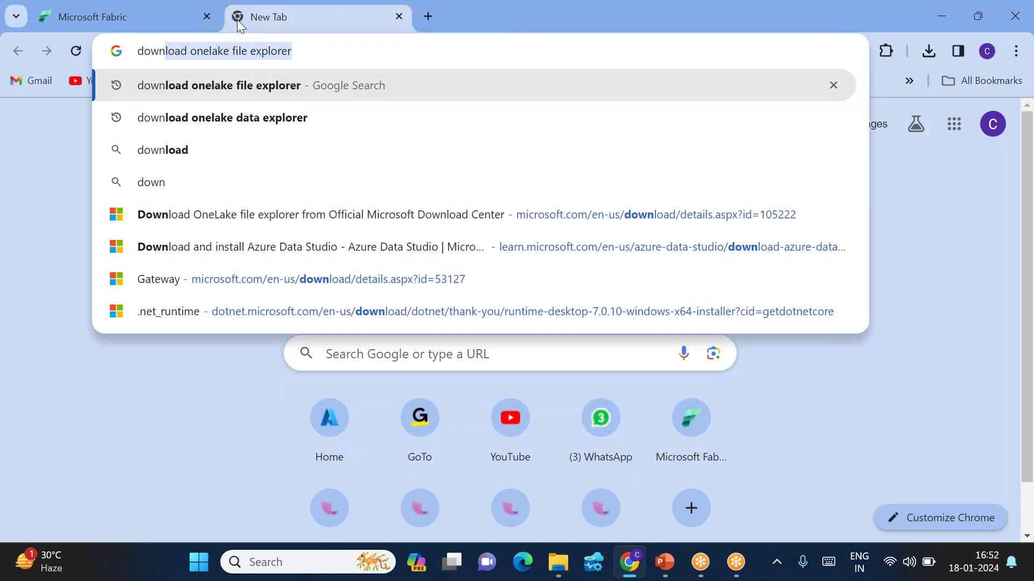
key("Return")
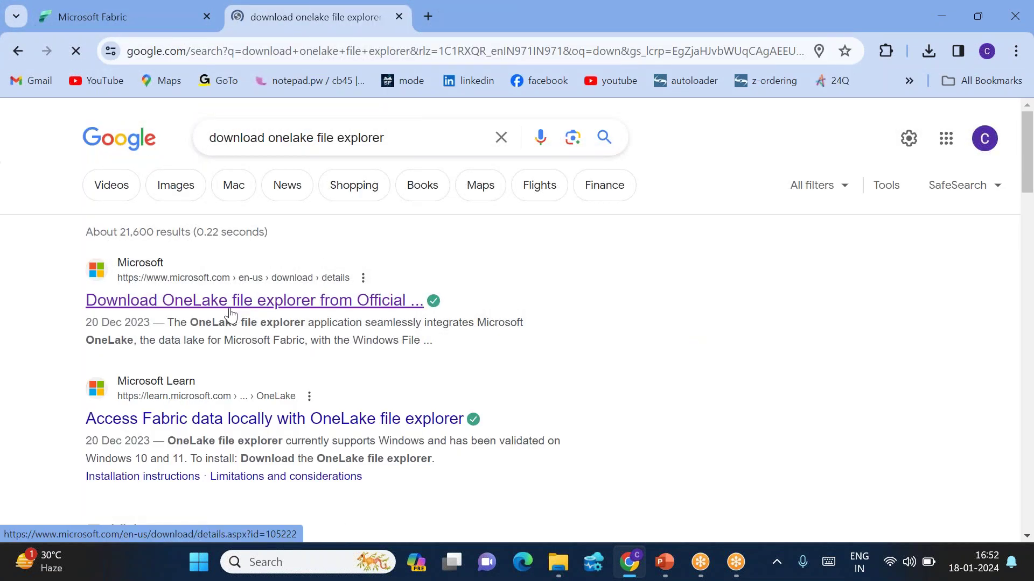
- Download the English OneLake file explorer installer from the official Microsoft download page
left_click(230, 311)
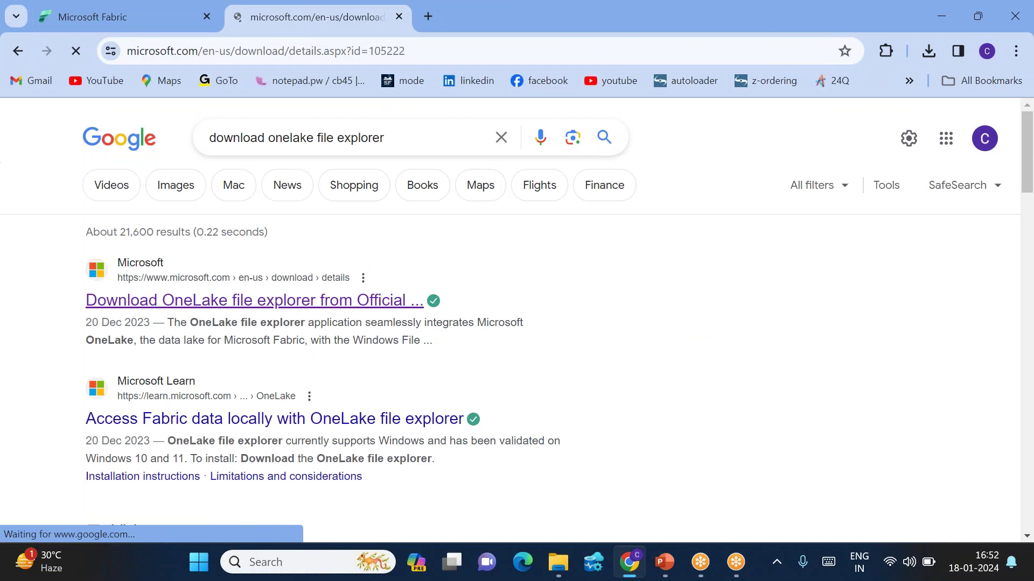
scroll(572, 356, "down", 3)
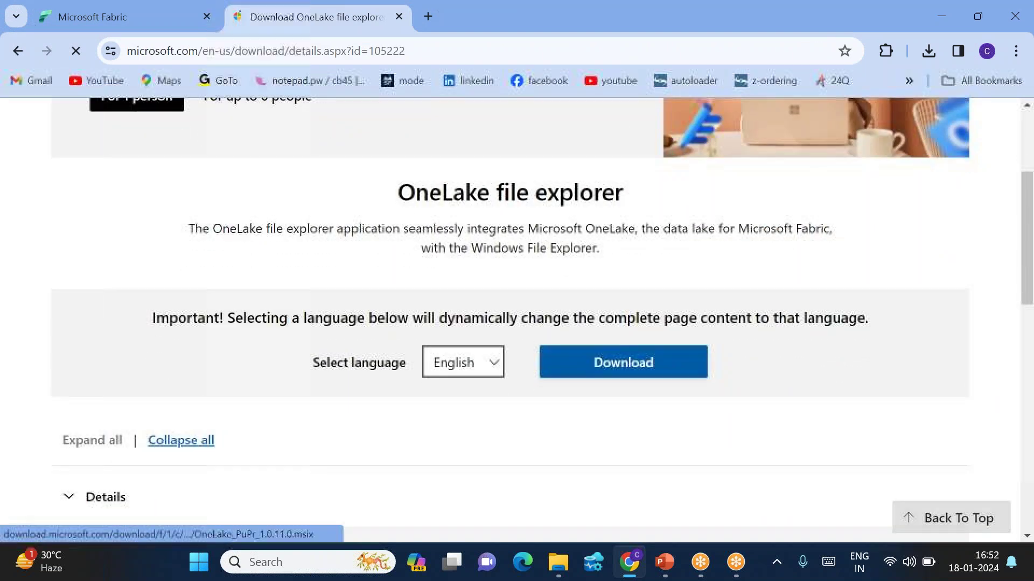
left_click(604, 362)
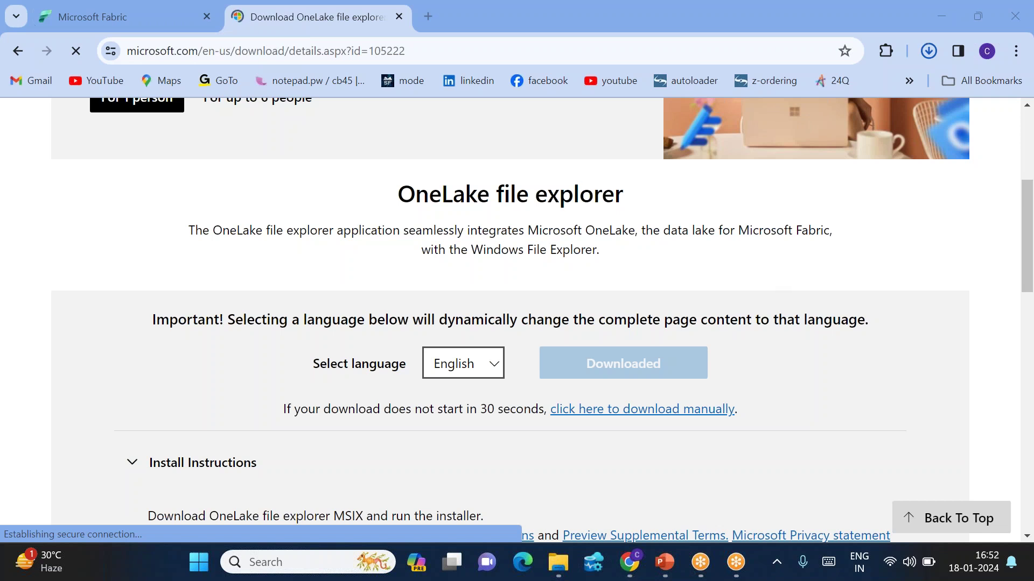
- Open the Downloads folder in File Explorer and filter its files to those modified on 18 January 2024
mouse_move(558, 562)
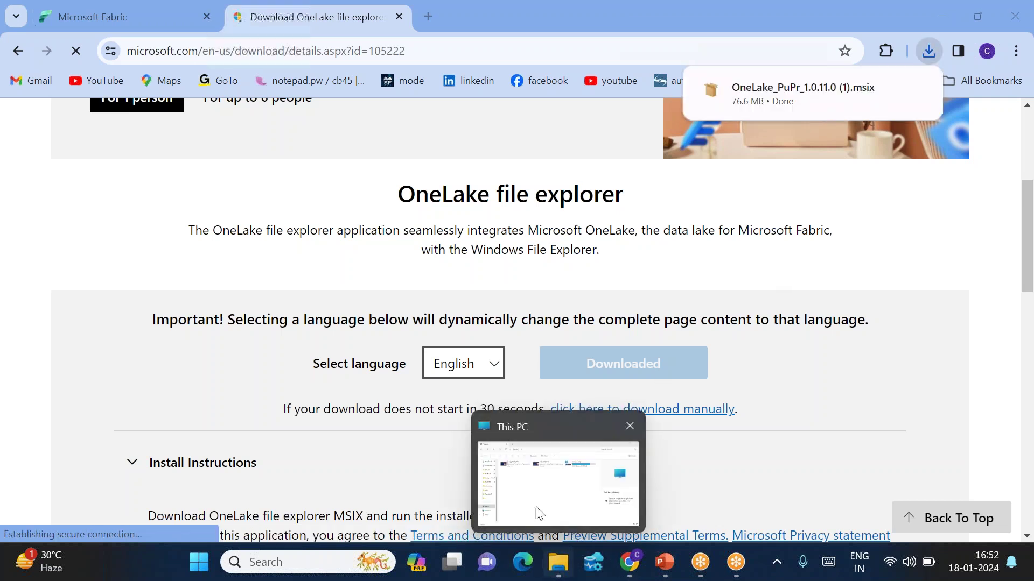
left_click(536, 507)
left_click(69, 133)
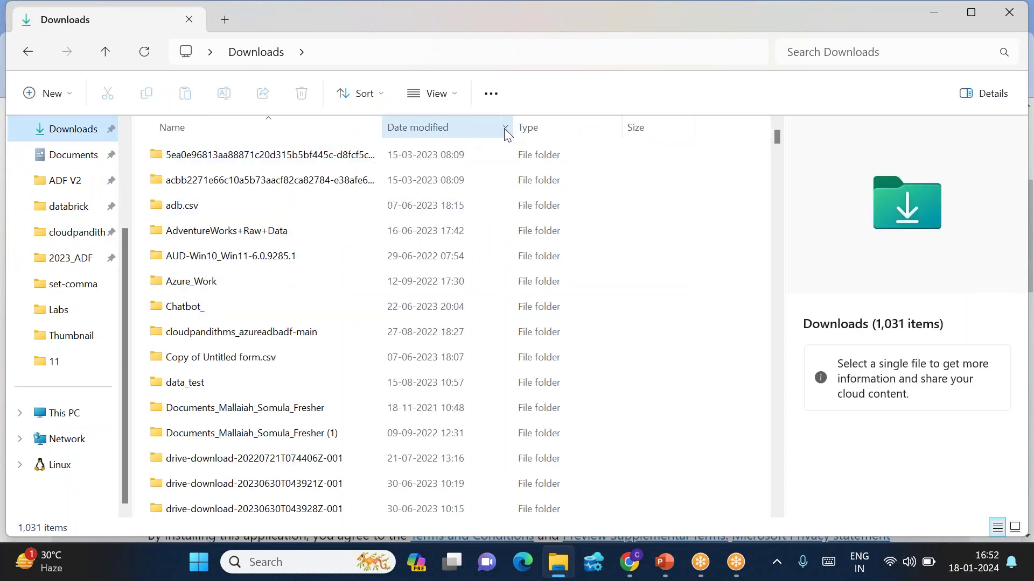
left_click(506, 128)
left_click(616, 229)
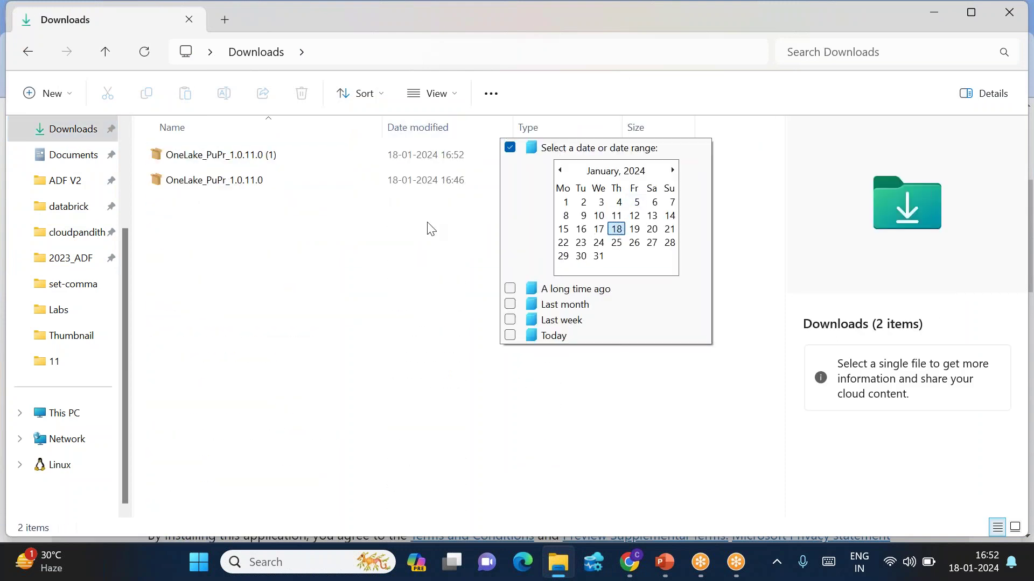
left_click(292, 263)
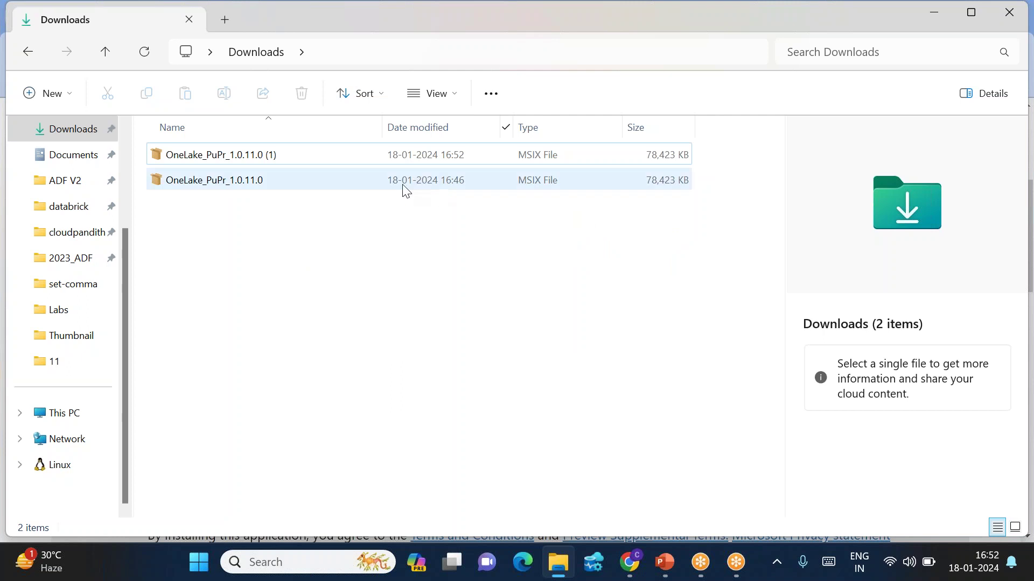
- Install Microsoft OneLake file explorer (Preview) from the OneLake_PuPr_1.0.11.0 package, with launch when ready enabled
double_click(273, 186)
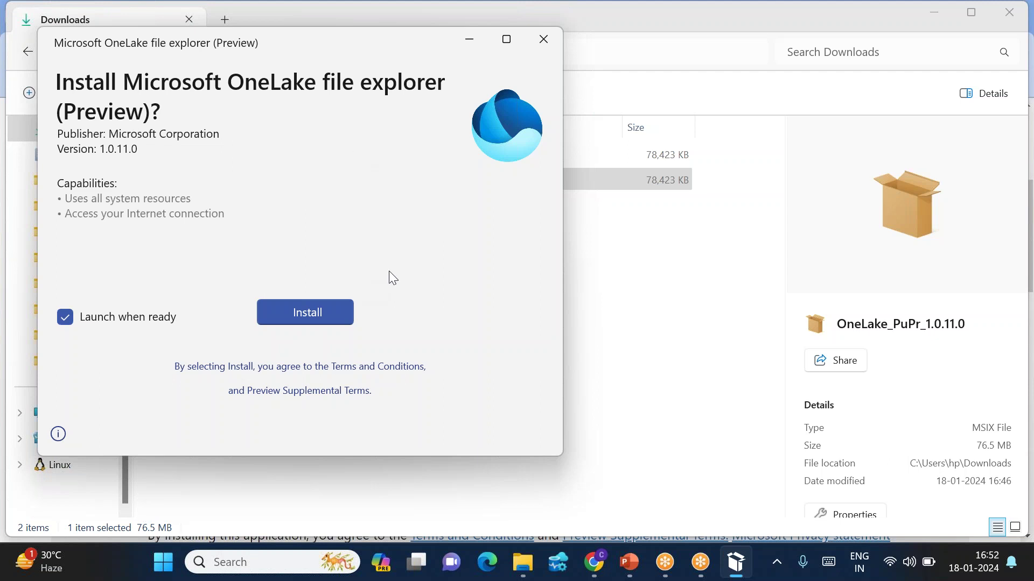
left_click(303, 313)
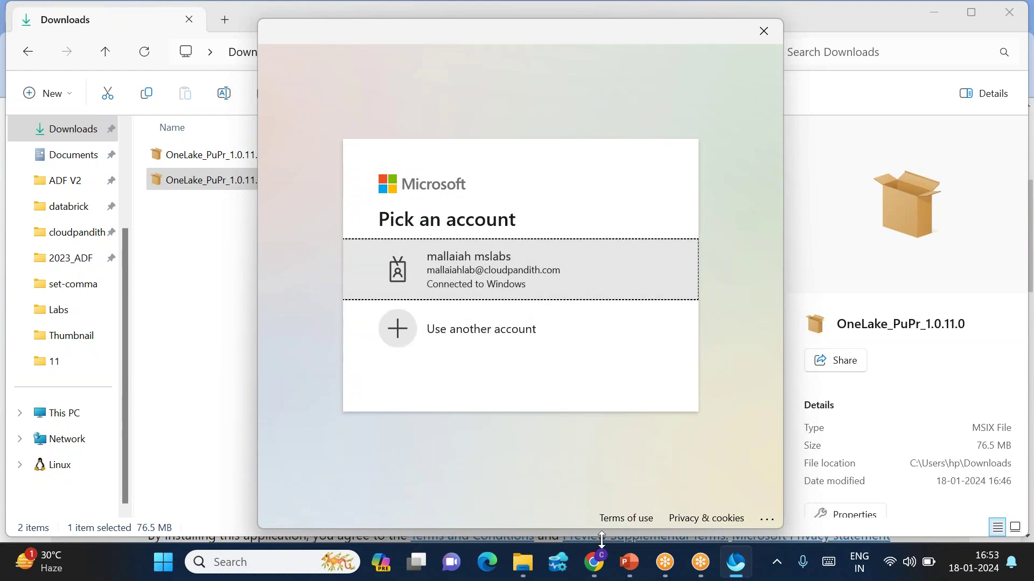
- Check which account is signed in to Microsoft Fabric and sign in to OneLake file explorer with the same account
left_click(599, 572)
left_click(125, 29)
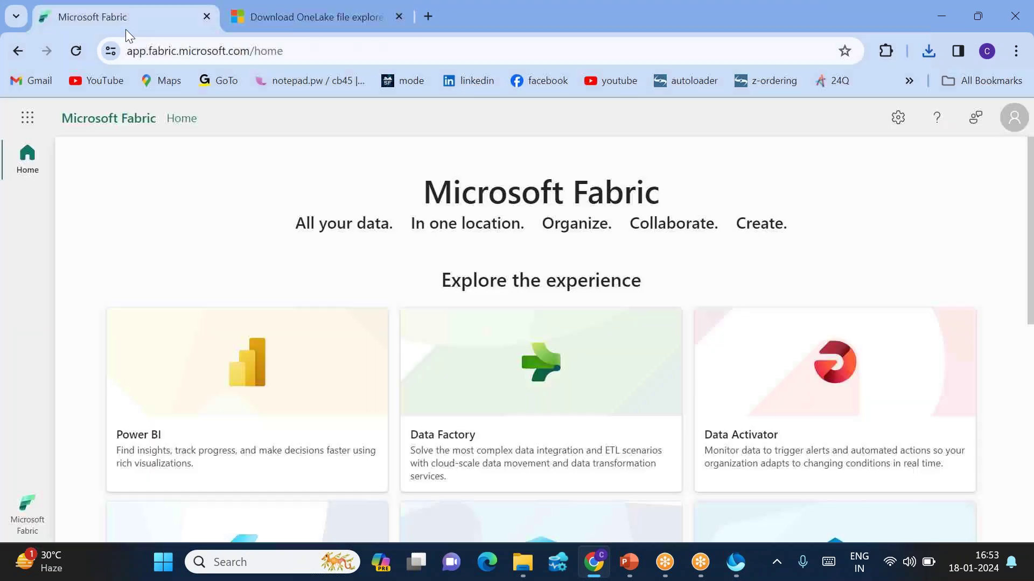
left_click(1013, 119)
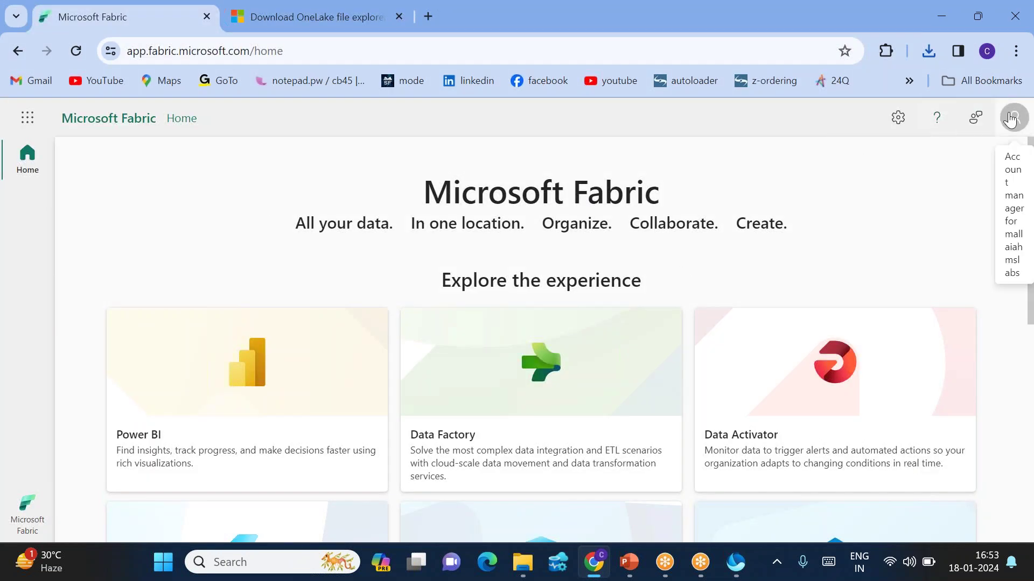
left_click_drag(833, 196, 945, 216)
left_click(735, 562)
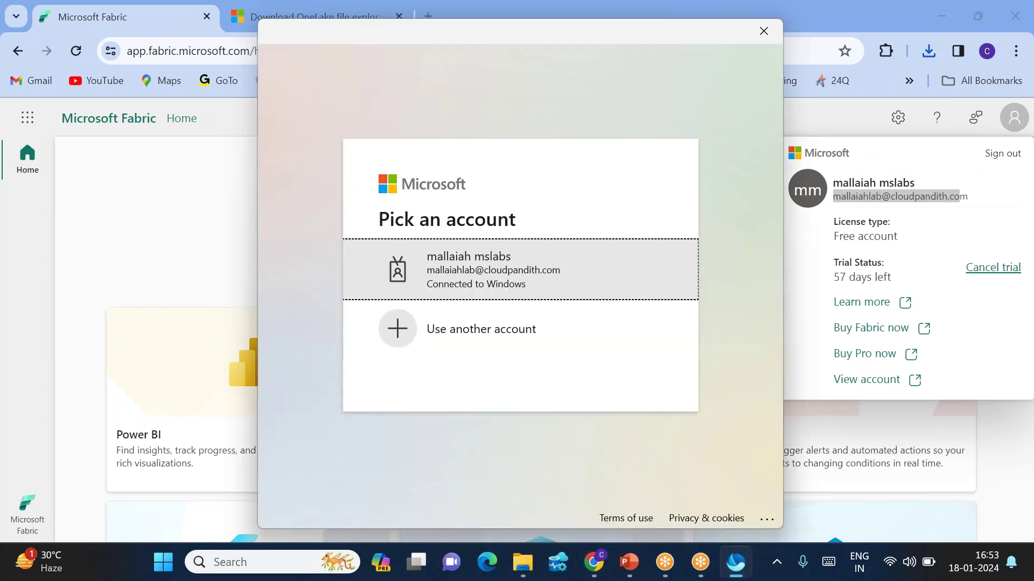
left_click(472, 276)
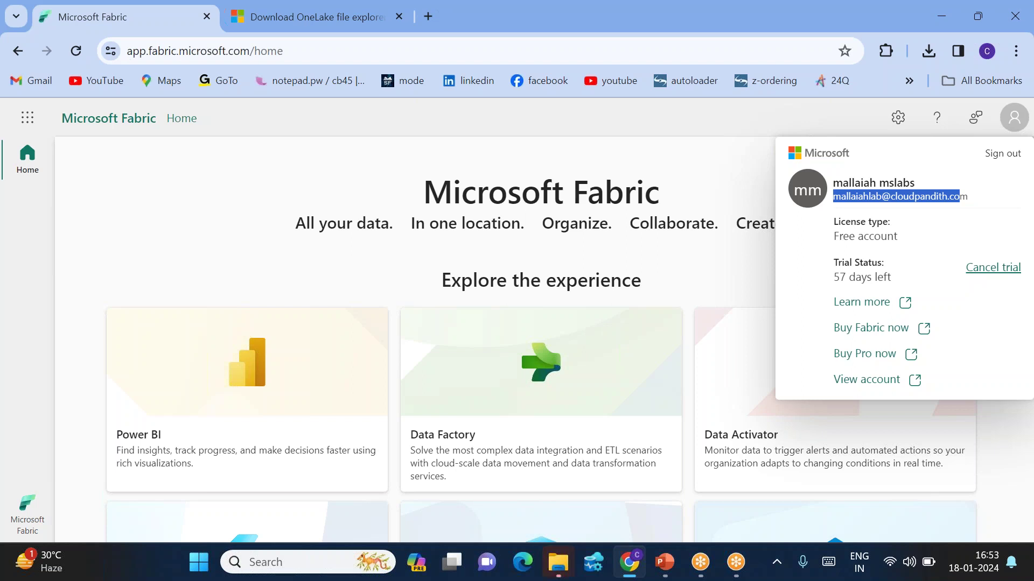
- View the account details of the running OneLake file explorer app and close its account window
left_click(779, 567)
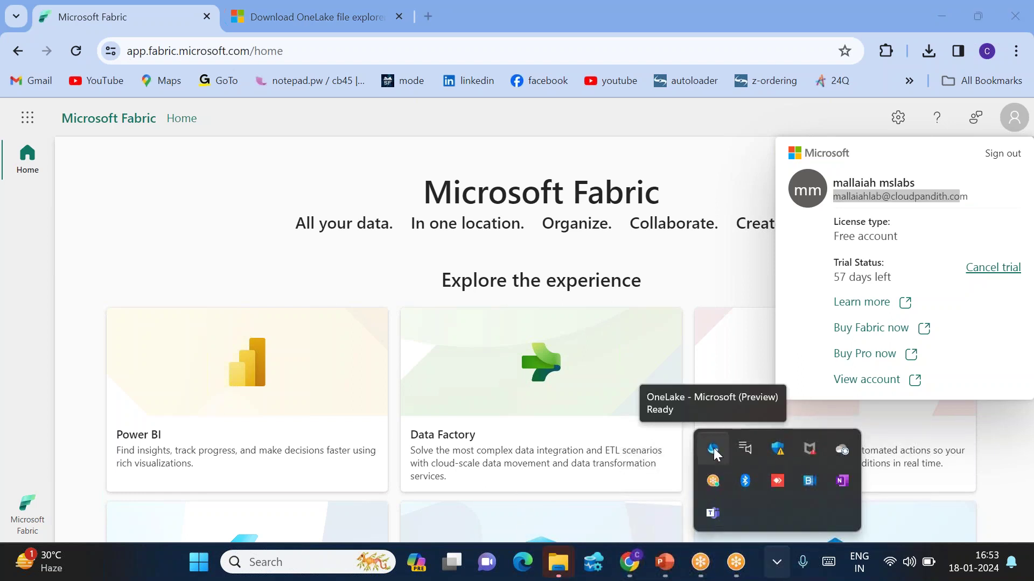
right_click(713, 448)
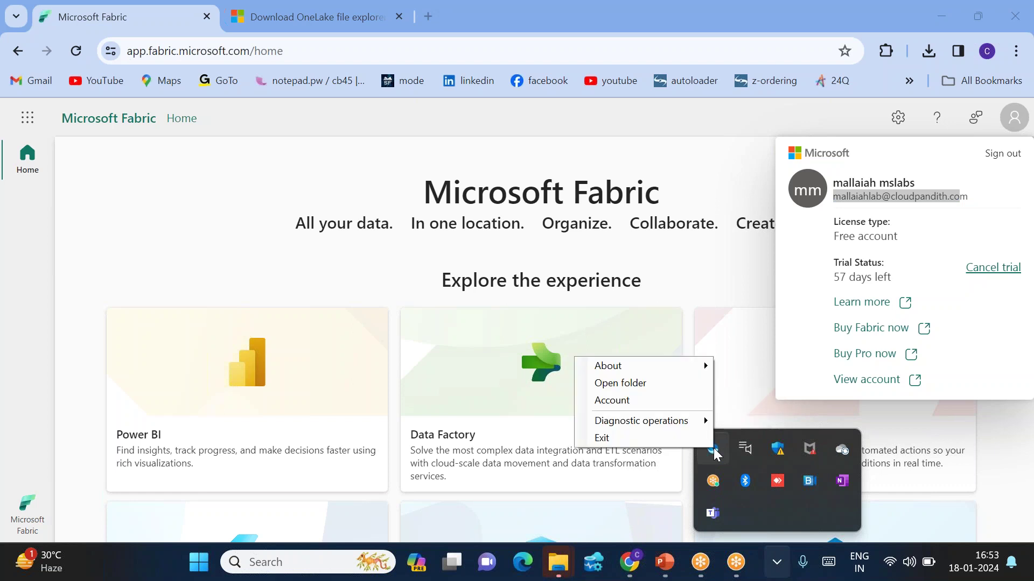
left_click(628, 402)
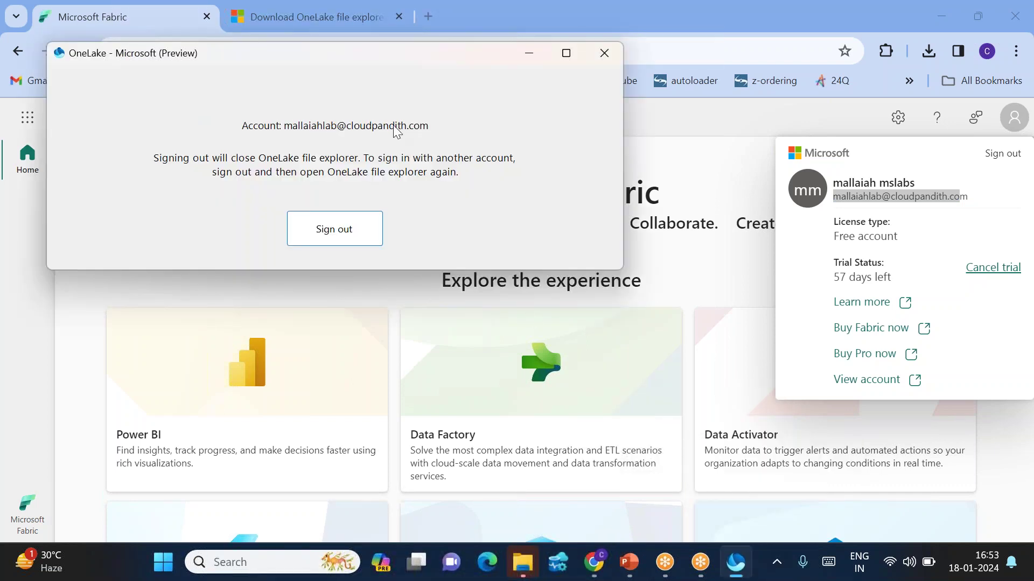
left_click(605, 54)
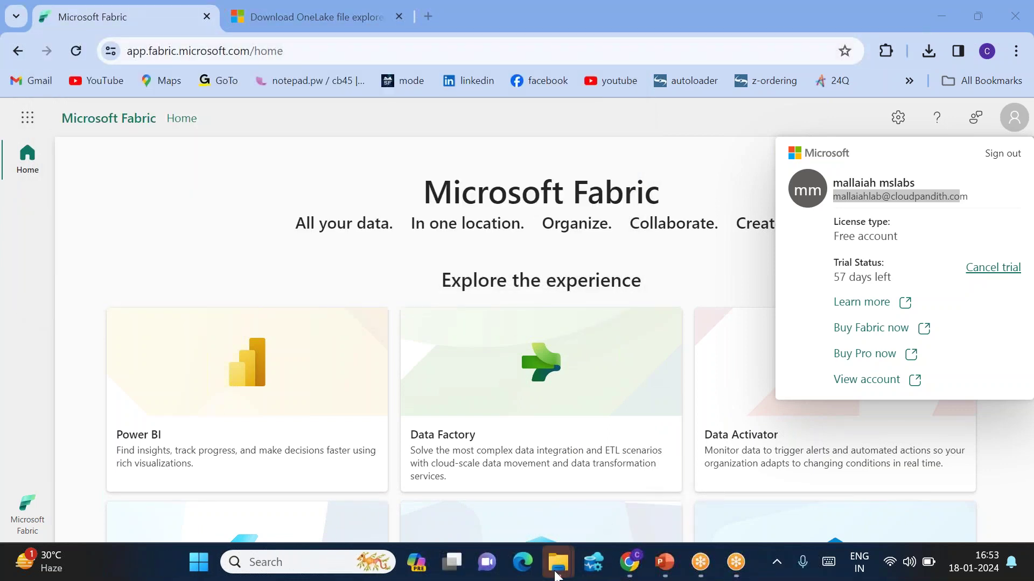
- Switch to File Explorer, expand OneLake - Microsoft (Preview) and open the myws workspace folder
mouse_move(556, 571)
left_click(447, 485)
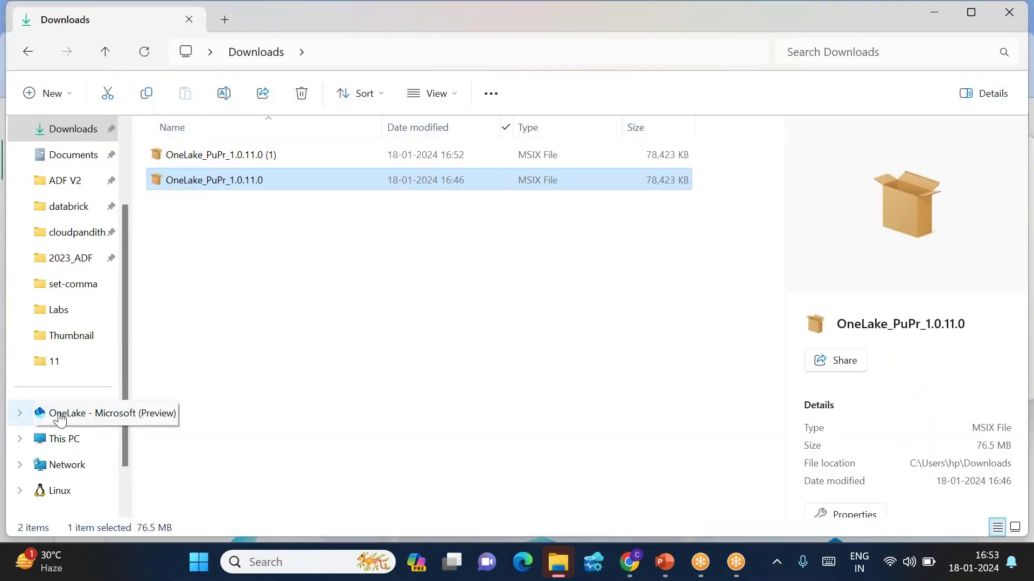
left_click(19, 413)
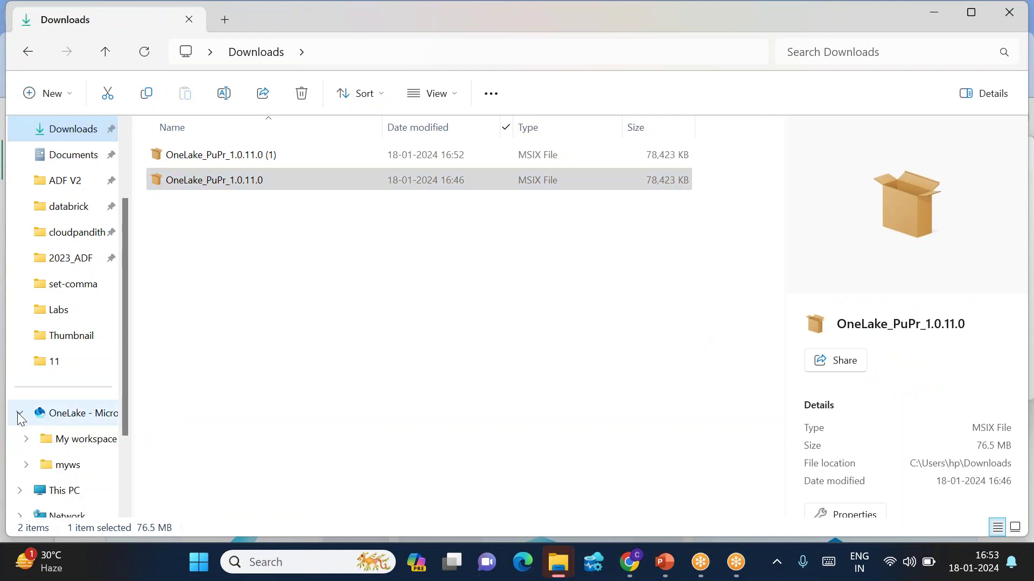
left_click(60, 466)
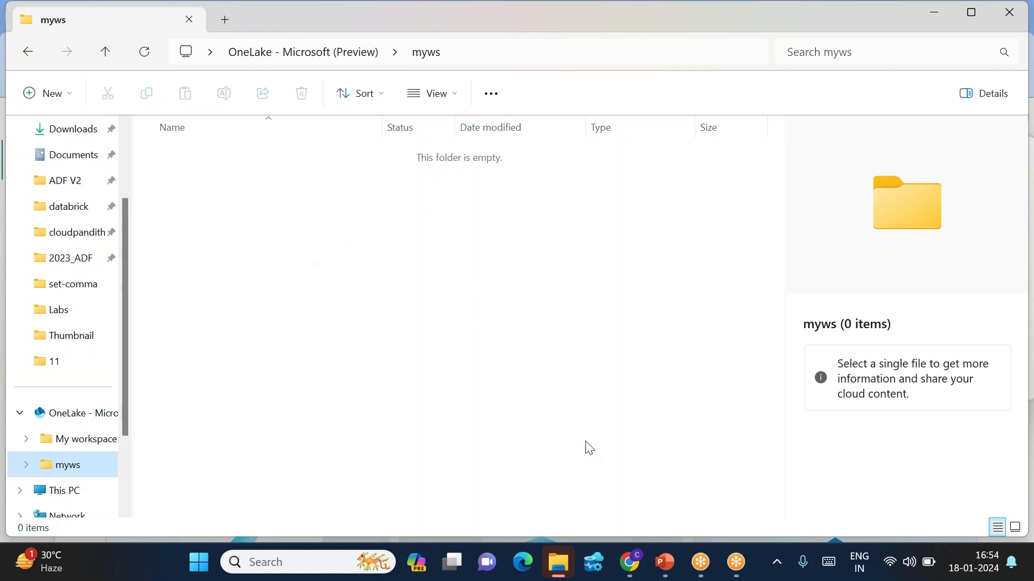
- Return to Microsoft Fabric in Chrome and open the myws workspace in the Data Factory experience
left_click(629, 562)
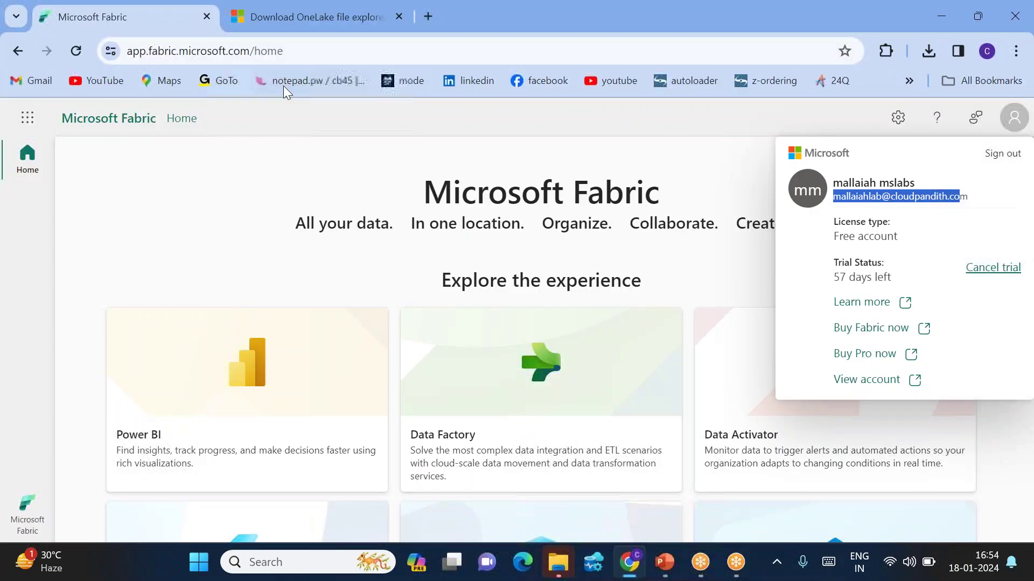
left_click(517, 420)
left_click(540, 441)
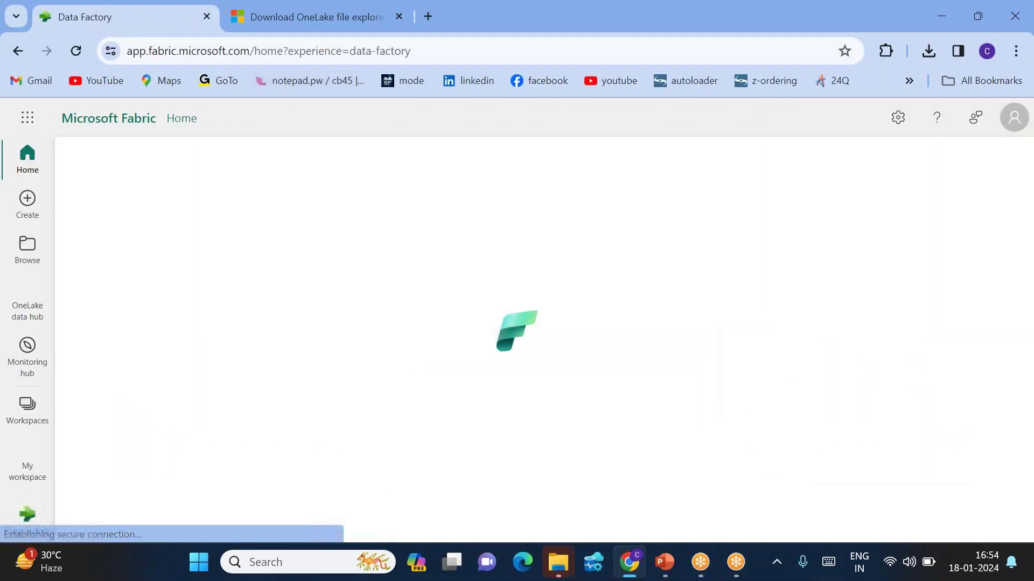
left_click(24, 418)
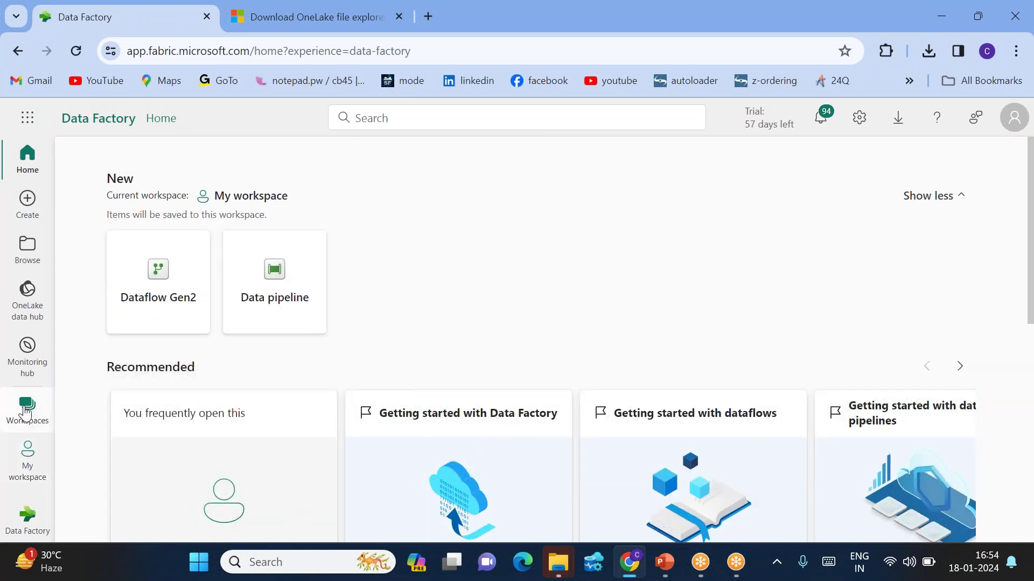
left_click(123, 334)
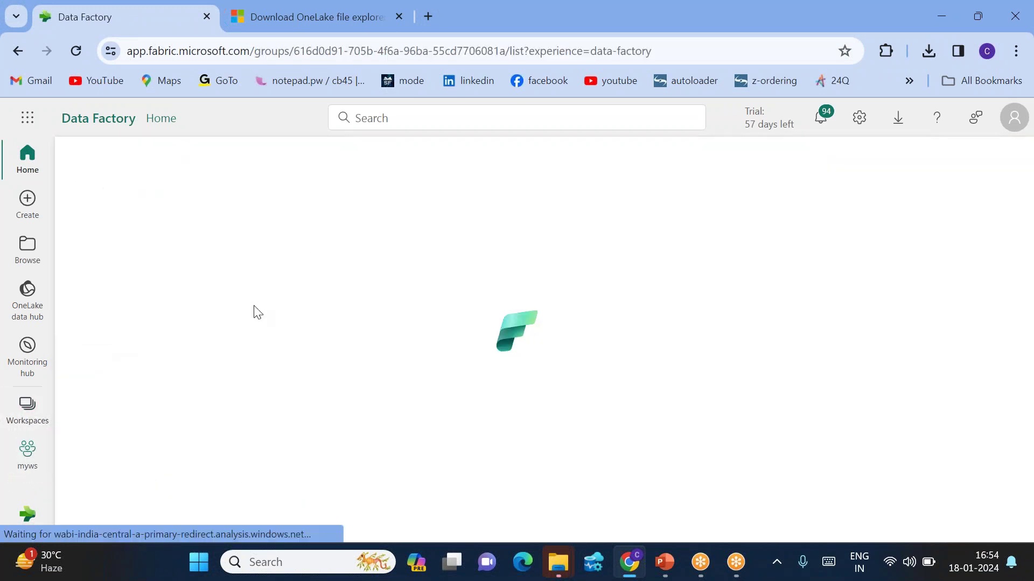
- Create a lakehouse named cloudpandithtestlh001 in the myws workspace
left_click(135, 204)
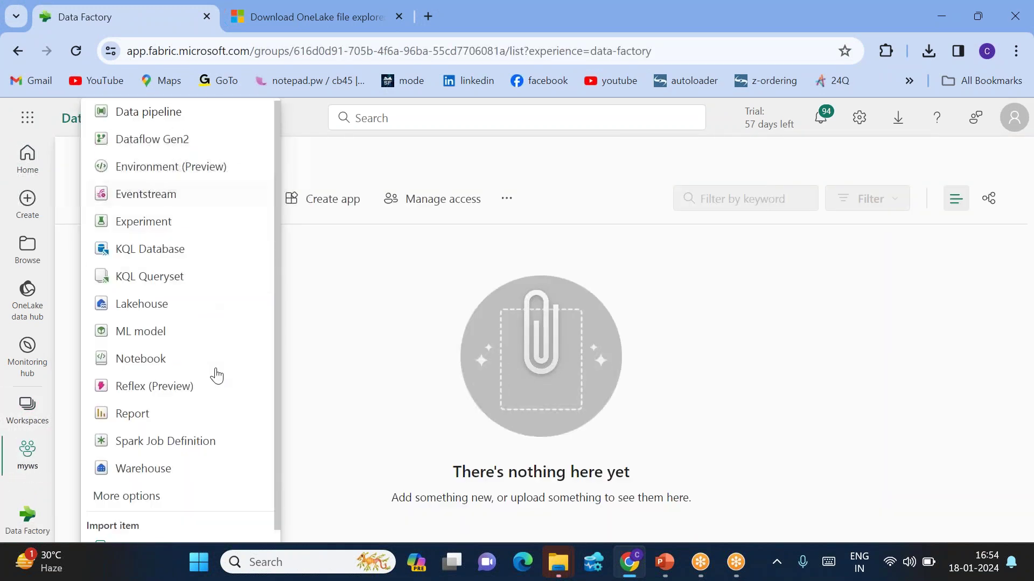
left_click(145, 305)
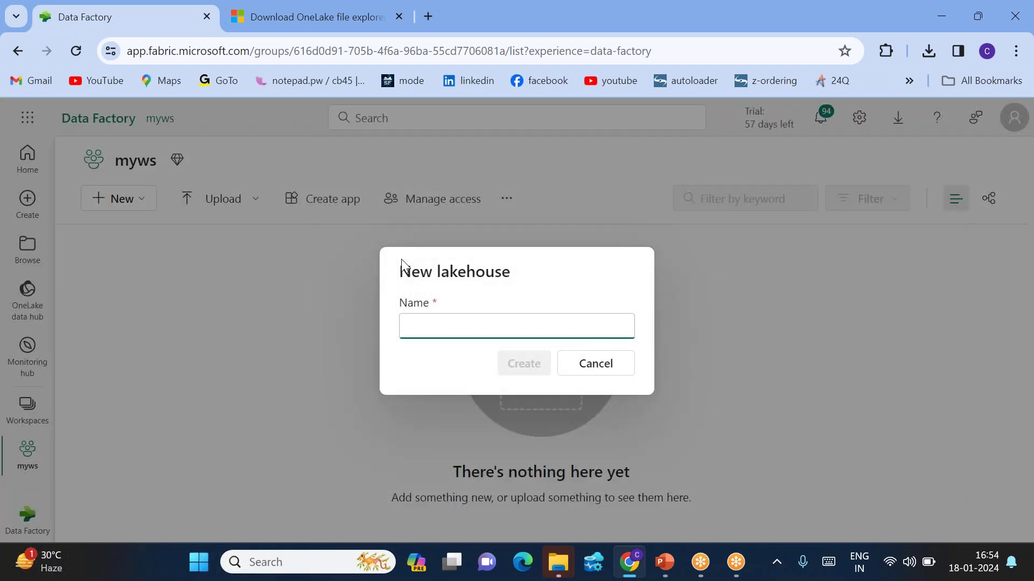
type("cloudpandith")
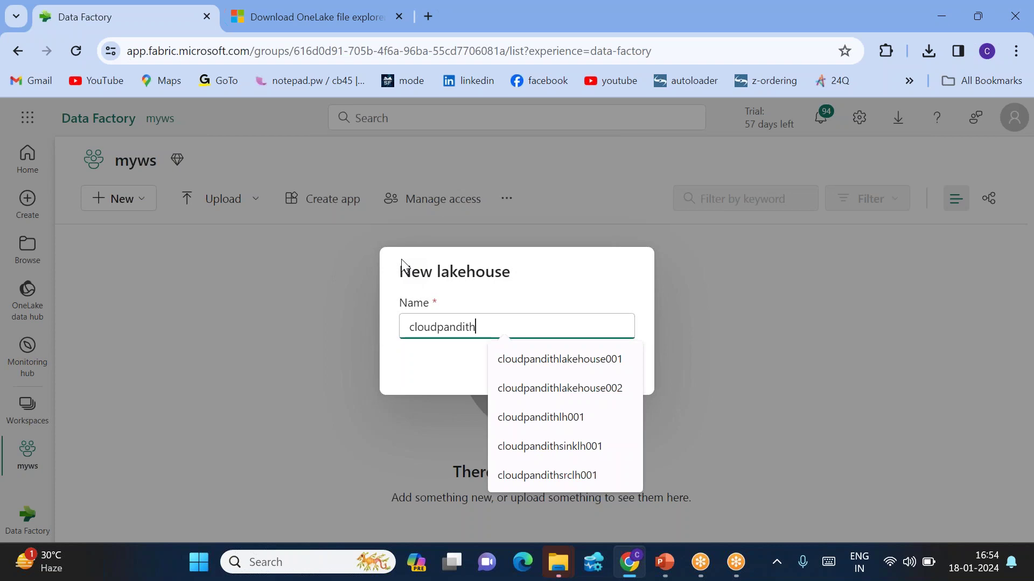
type("testlh001")
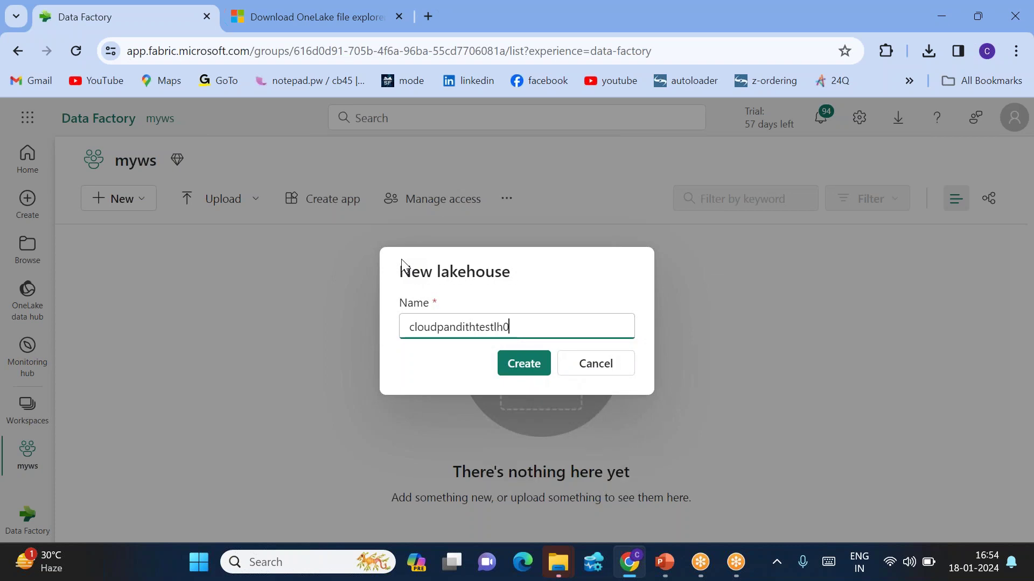
left_click(526, 366)
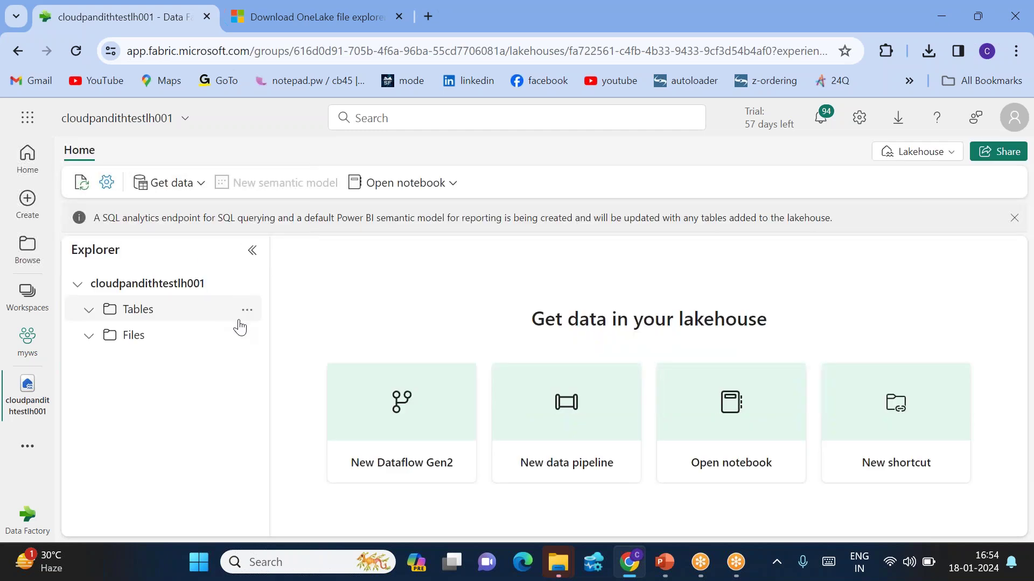
- Create a subfolder named input under Files in the lakehouse, then open and expand it
left_click(246, 336)
left_click(307, 396)
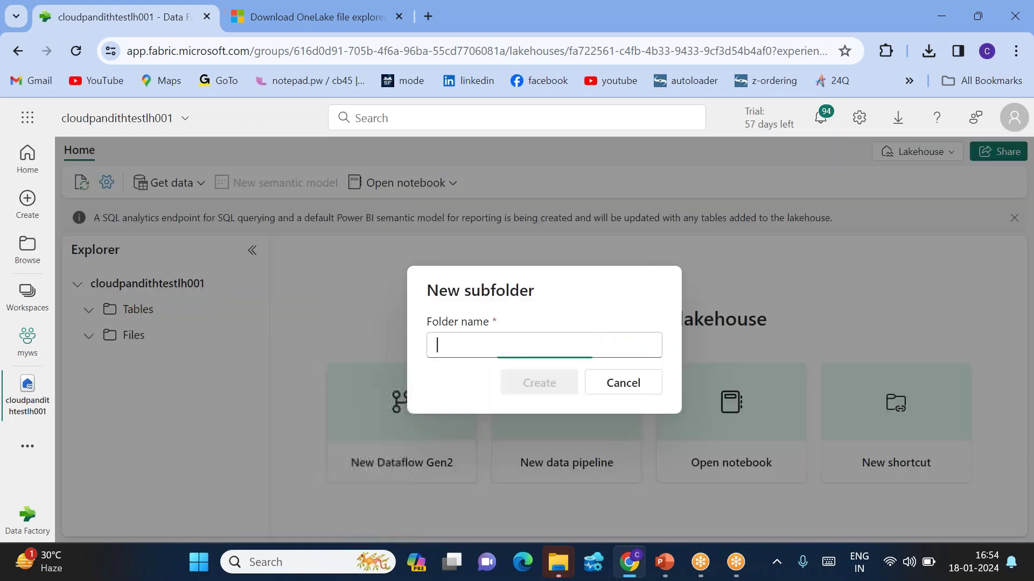
type("input")
left_click(543, 383)
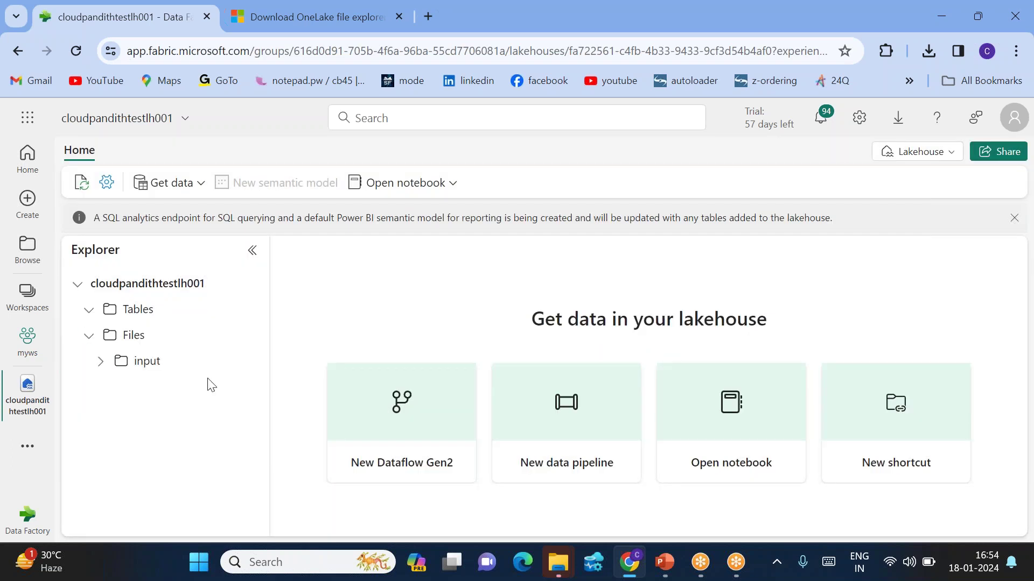
left_click(148, 366)
left_click(102, 364)
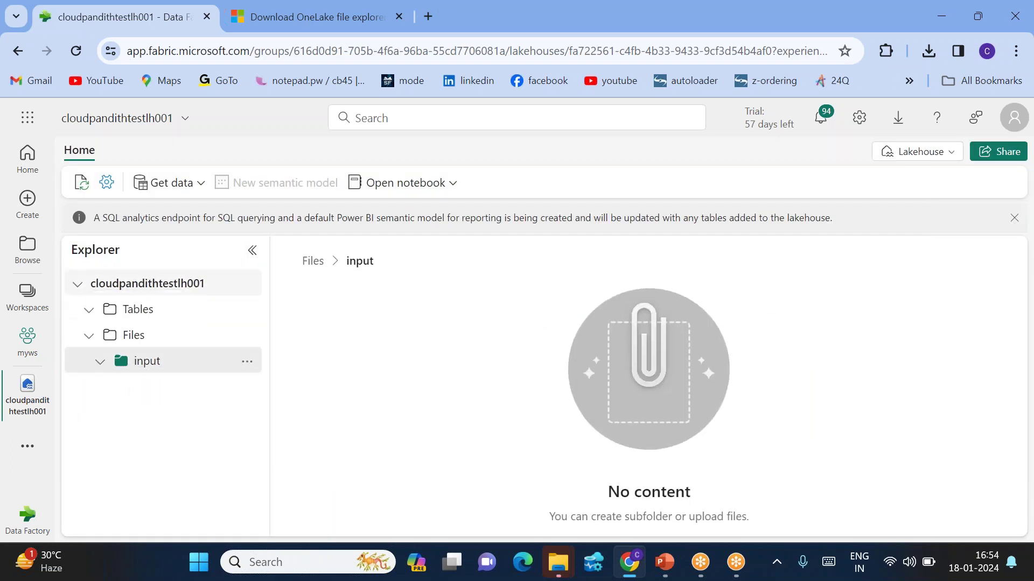
- Switch to the OneLake - Microsoft window in File Explorer and sync the myws workspace folder from OneLake
mouse_move(546, 550)
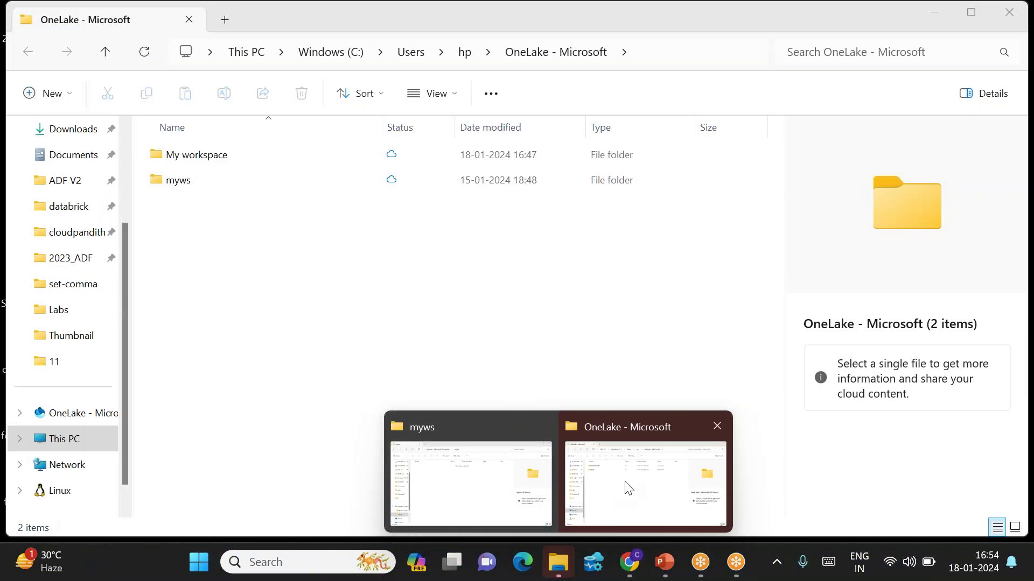
left_click(628, 488)
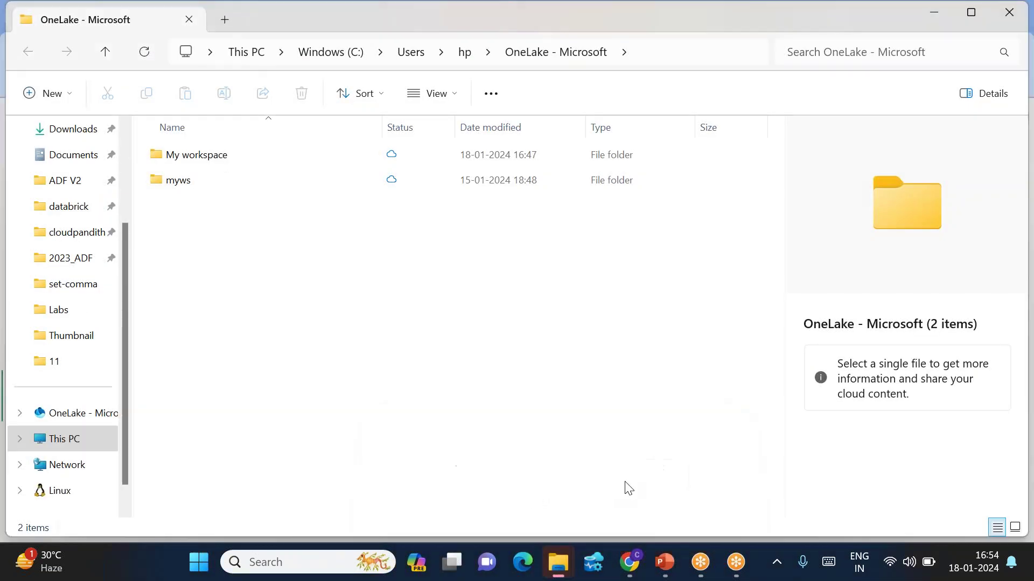
double_click(186, 187)
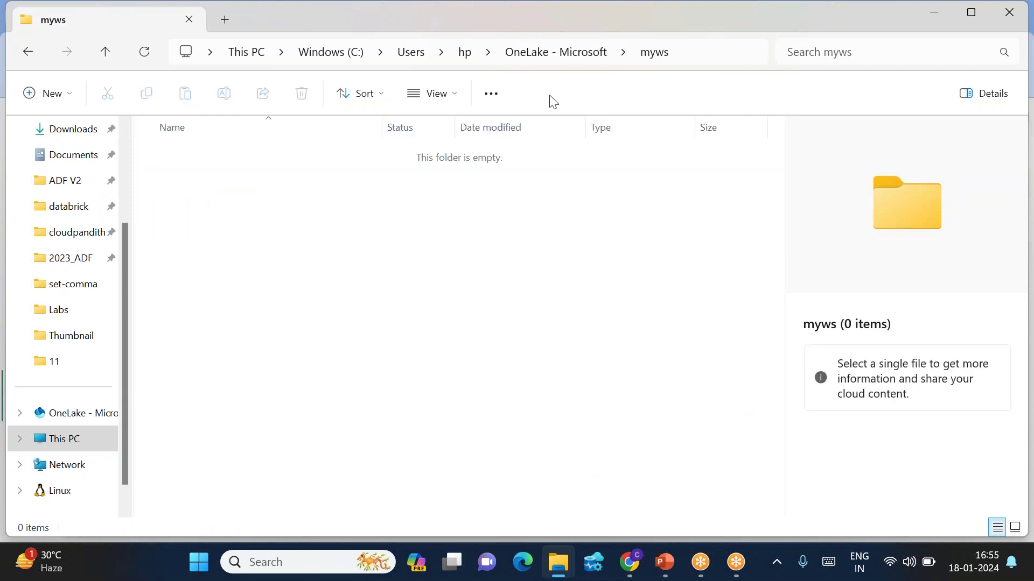
left_click(588, 60)
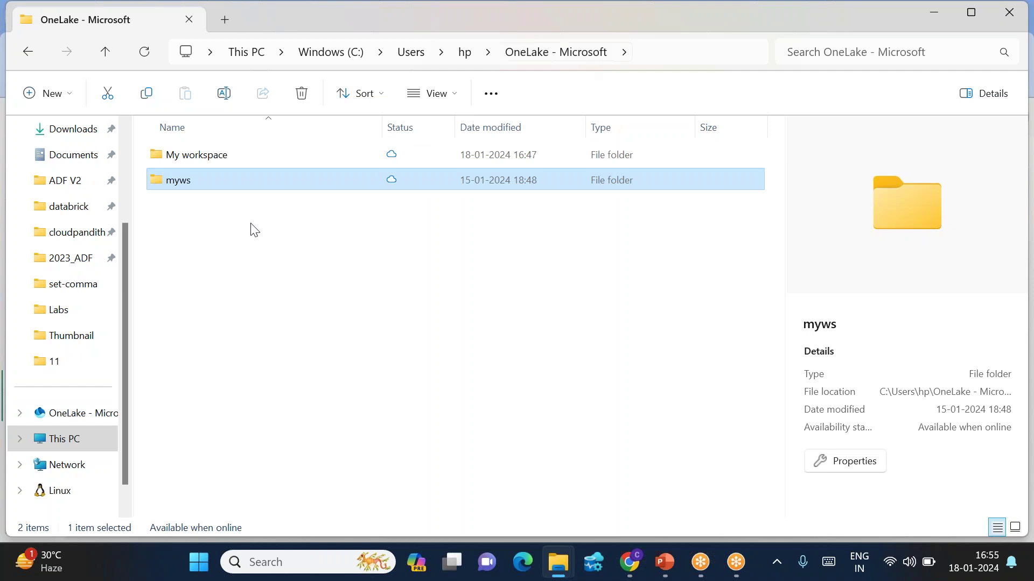
right_click(202, 180)
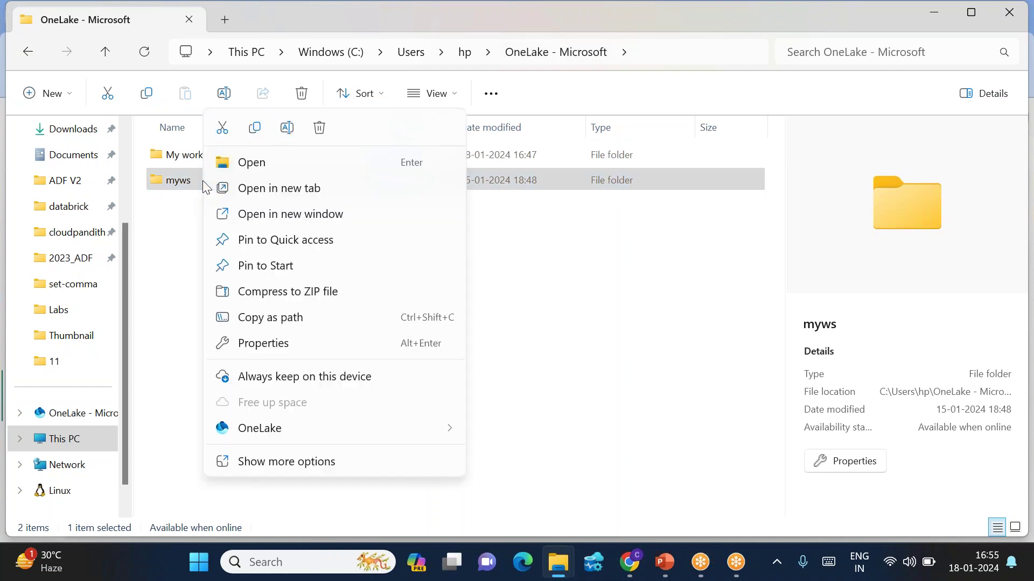
mouse_move(298, 431)
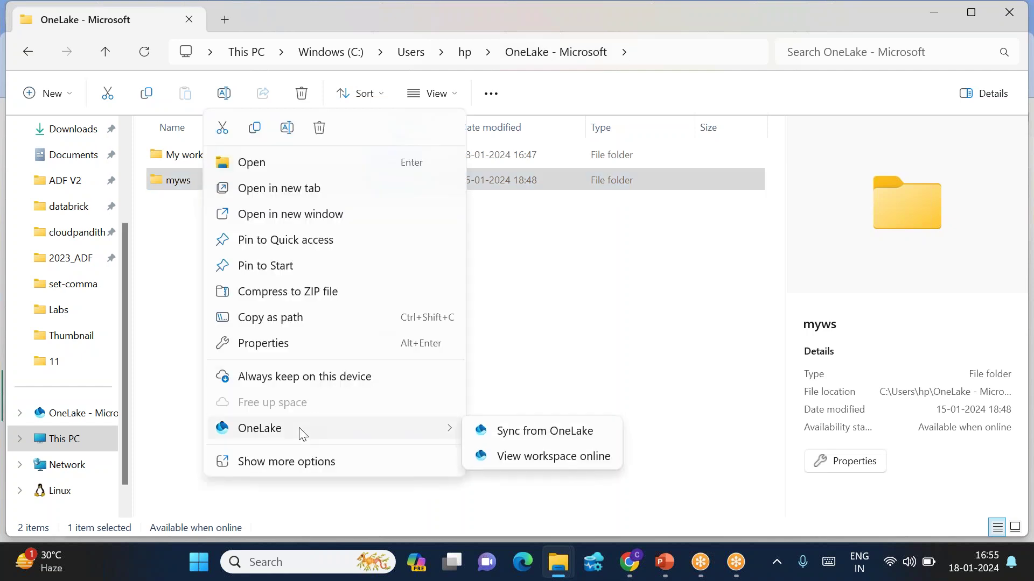
left_click(536, 436)
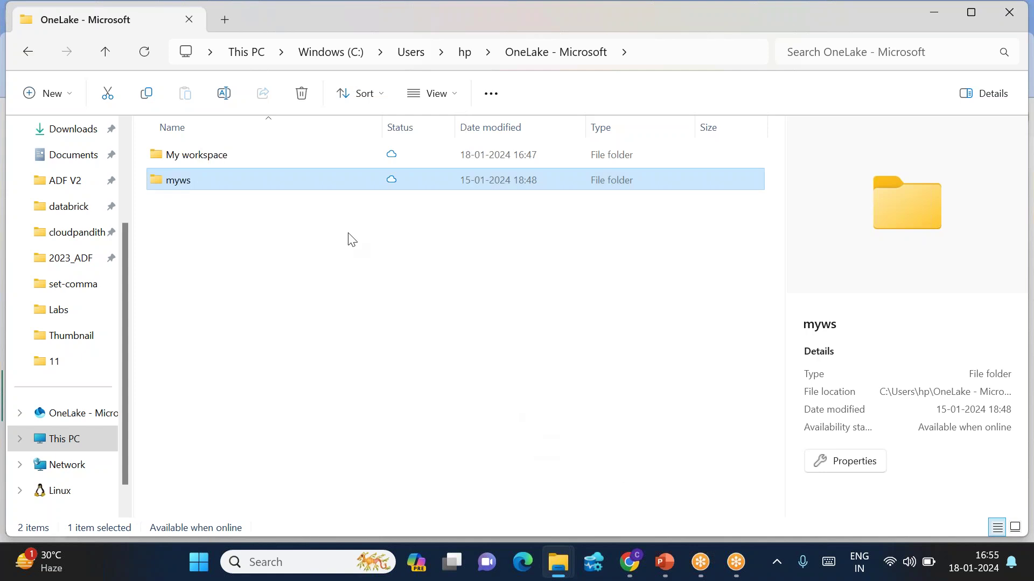
- Browse from myws through cloudpandithtestlh001.Lakehouse and Files into the input folder
double_click(216, 183)
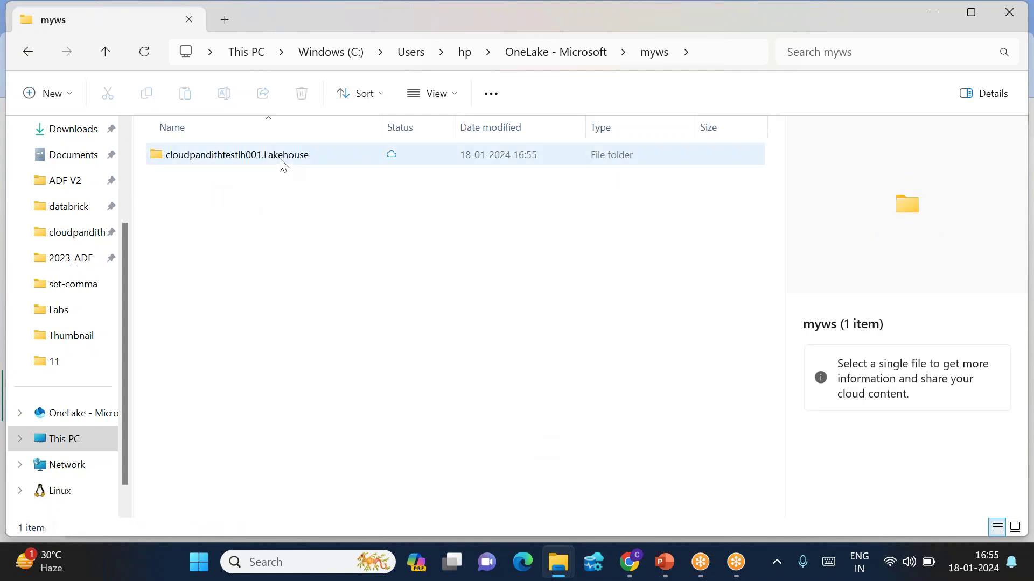
mouse_move(276, 163)
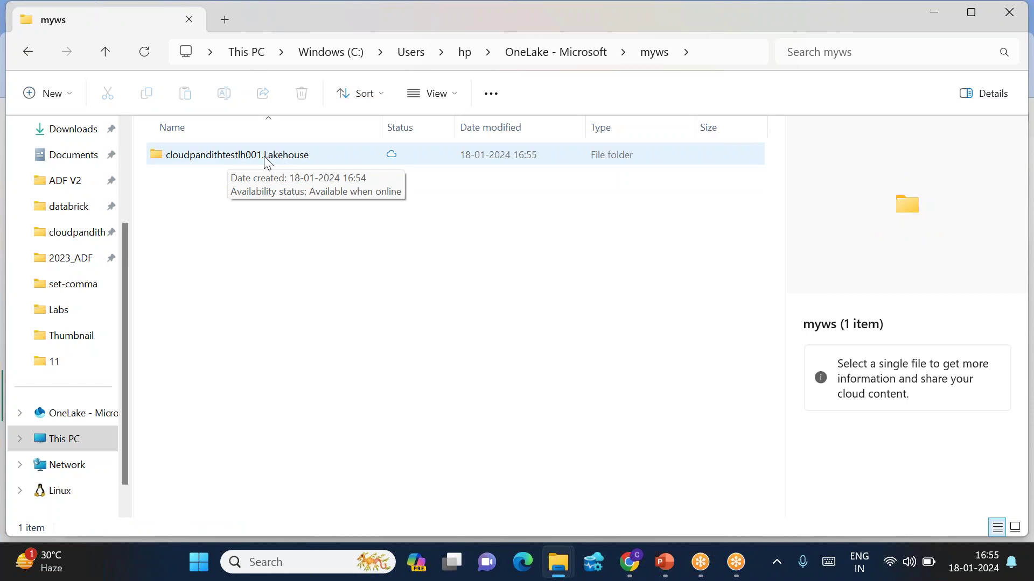
double_click(265, 159)
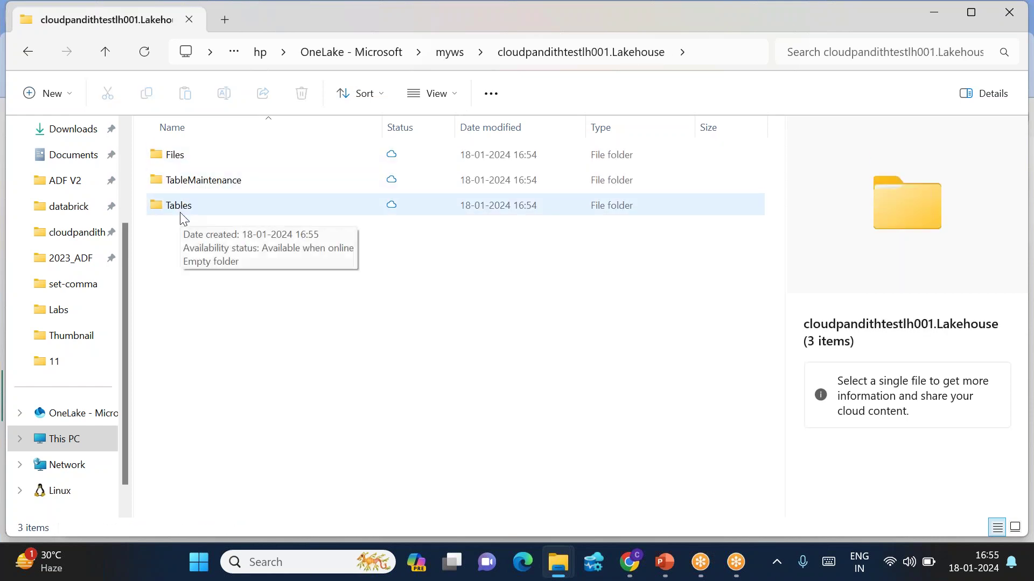
left_click(184, 162)
double_click(185, 162)
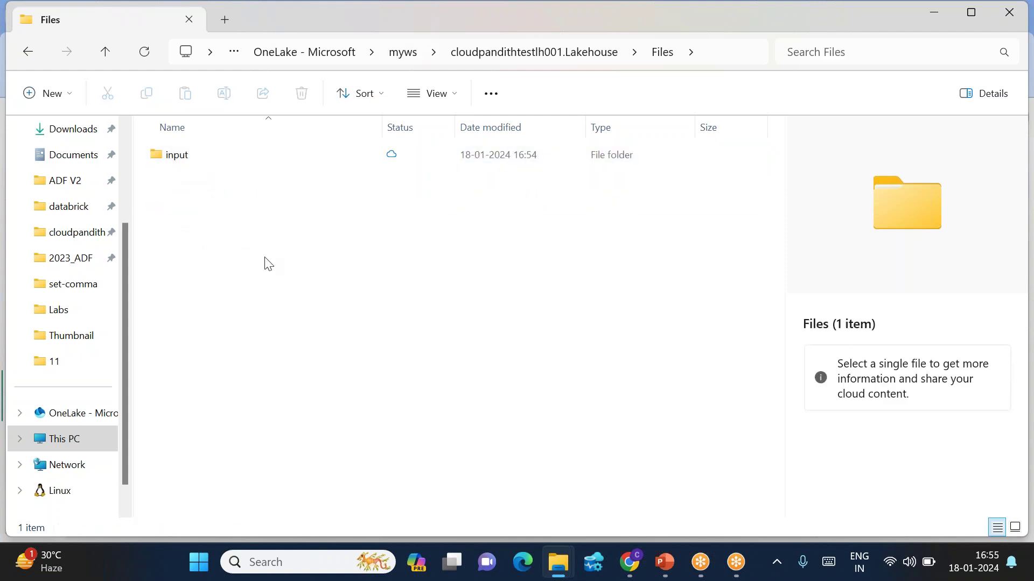
left_click(240, 160)
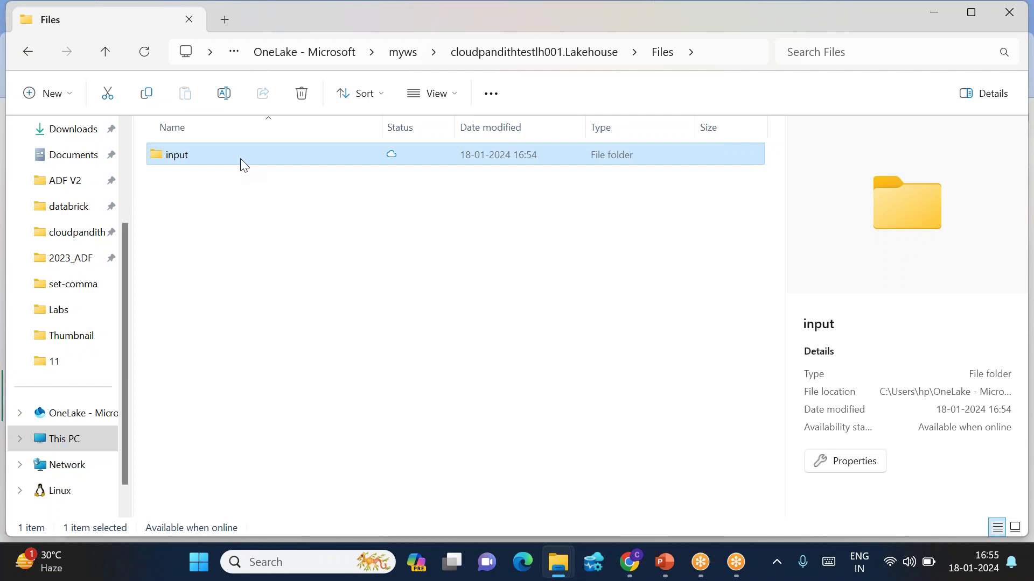
double_click(240, 158)
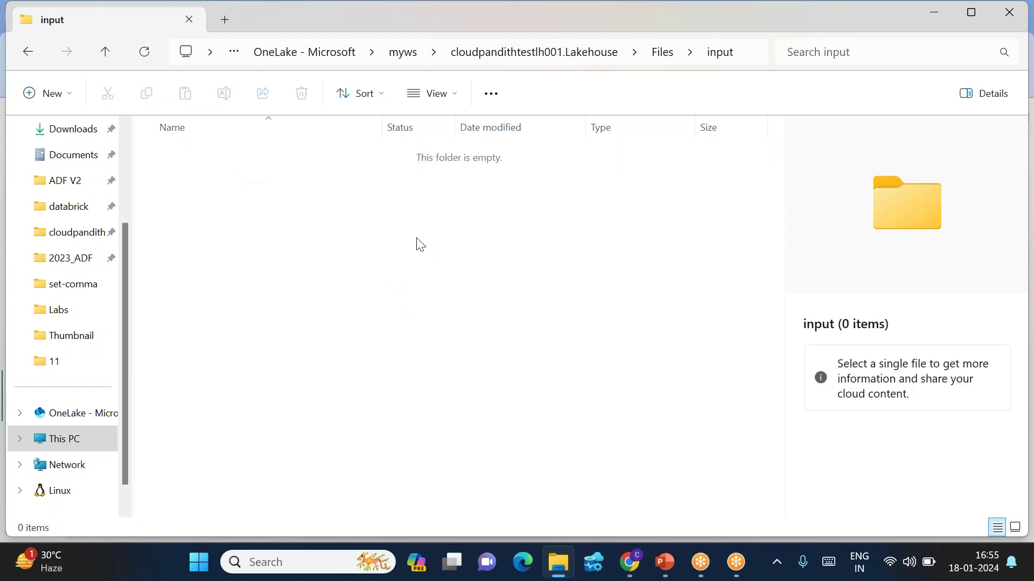
- Copy the files cust, cust3, cust4 and cust5 from the set-comma folder in cloudpandith-datasets
left_click(81, 232)
double_click(187, 260)
scroll(277, 293, "down", 5)
left_click(163, 277)
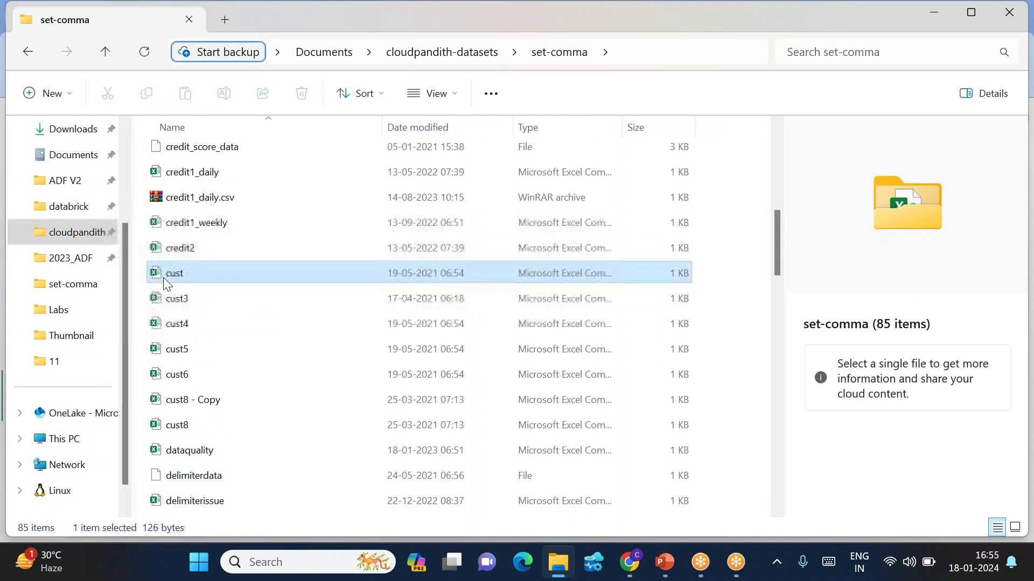
left_click(204, 344, "shift")
key("ctrl+c")
- Paste the copied files into the Files > input folder of cloudpandithtestlh001.Lakehouse in the OneLake myws workspace
left_click(83, 419)
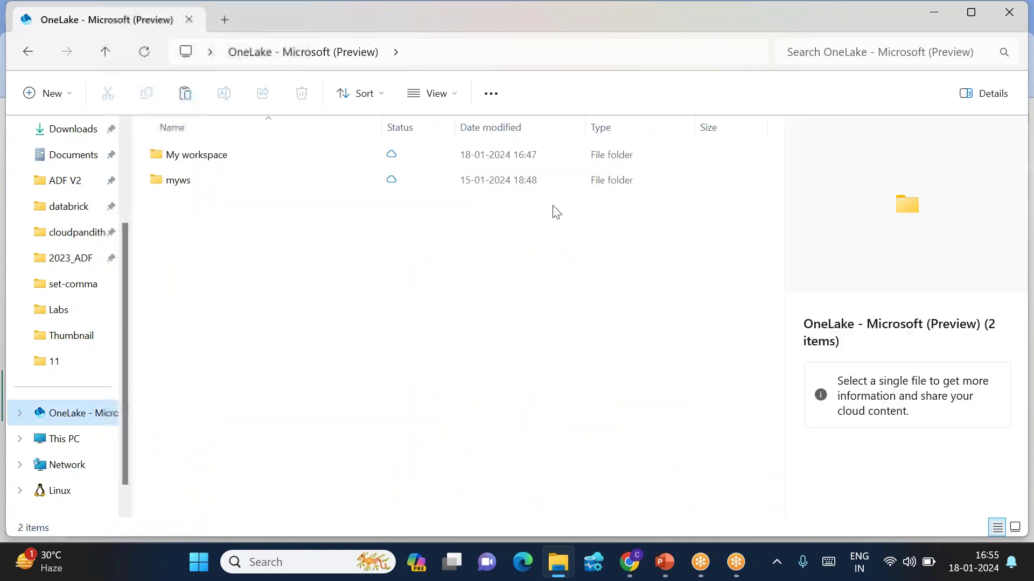
left_click(202, 178)
double_click(205, 179)
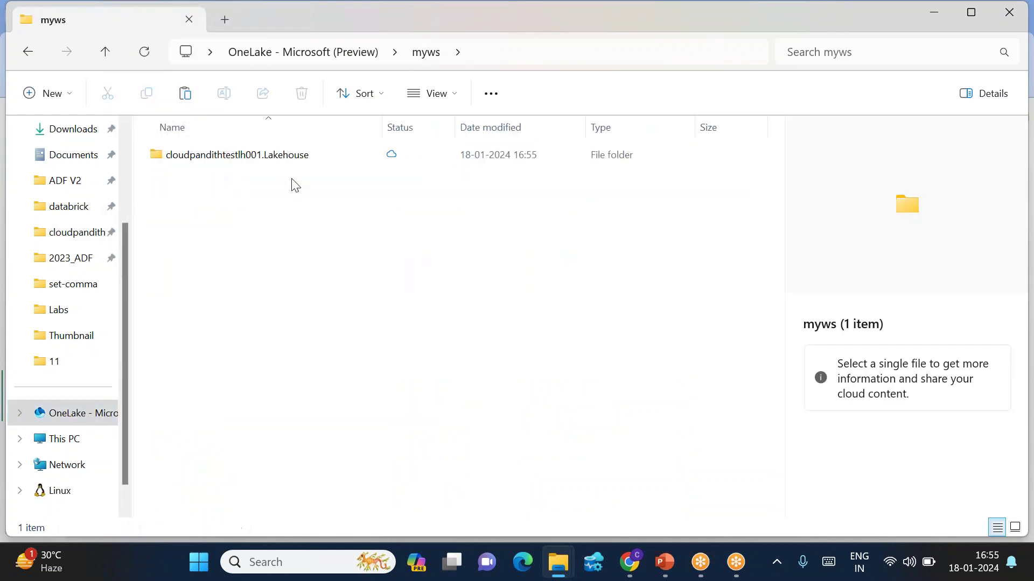
double_click(232, 153)
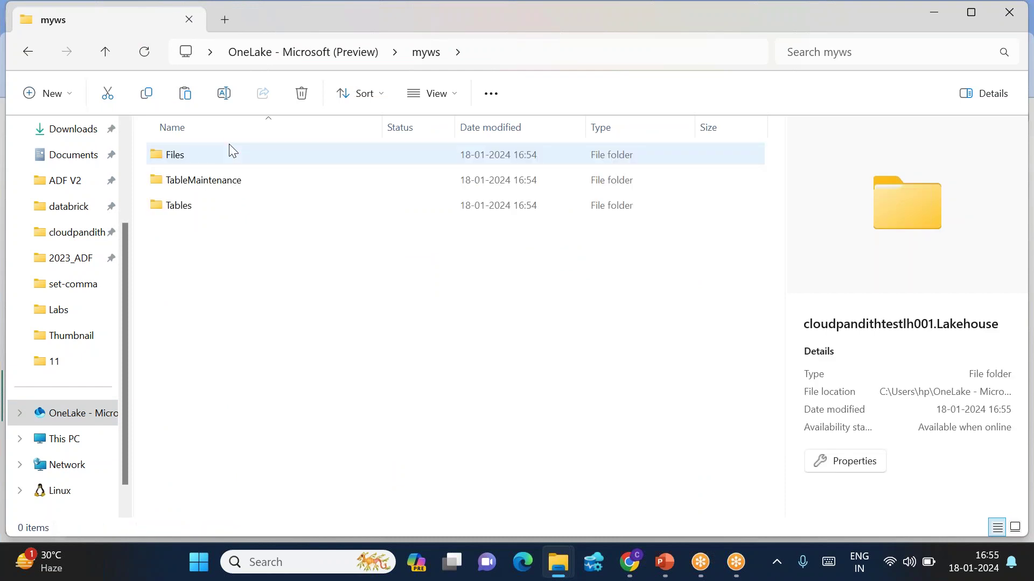
double_click(199, 156)
double_click(253, 161)
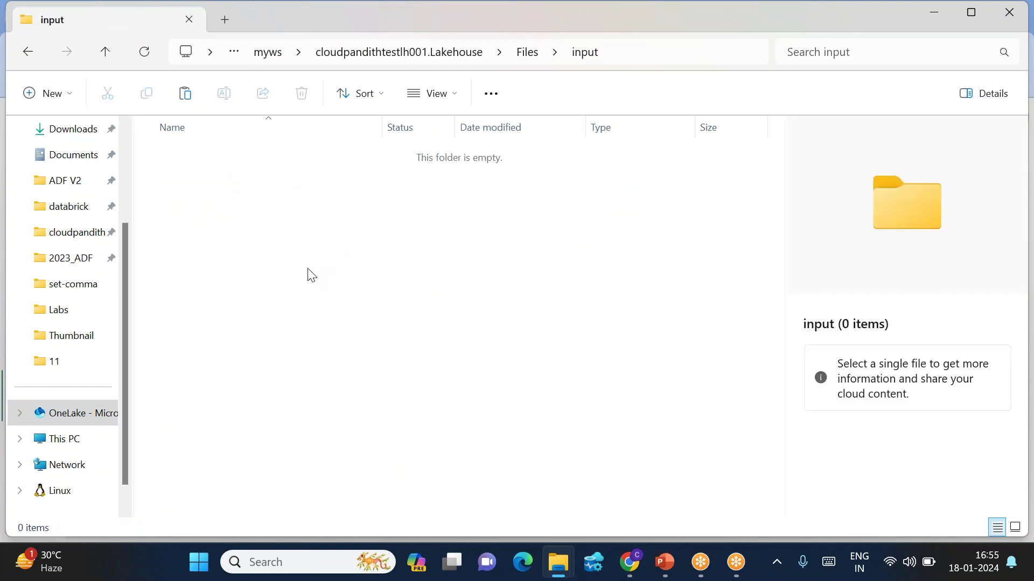
key("ctrl+v")
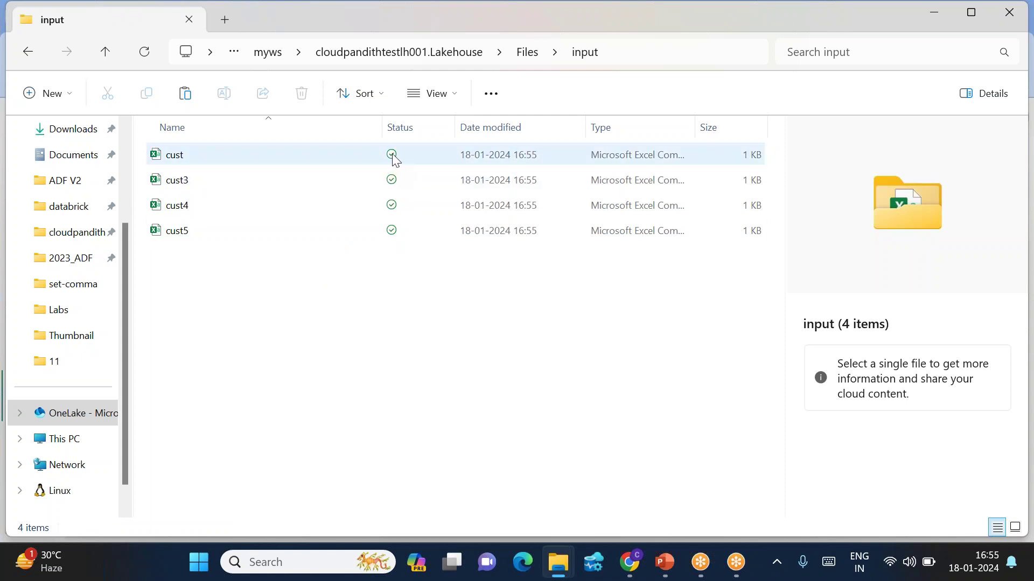
- Check the sync status of the pasted files, the input folder and the lakehouse's Files folder
left_click(392, 228)
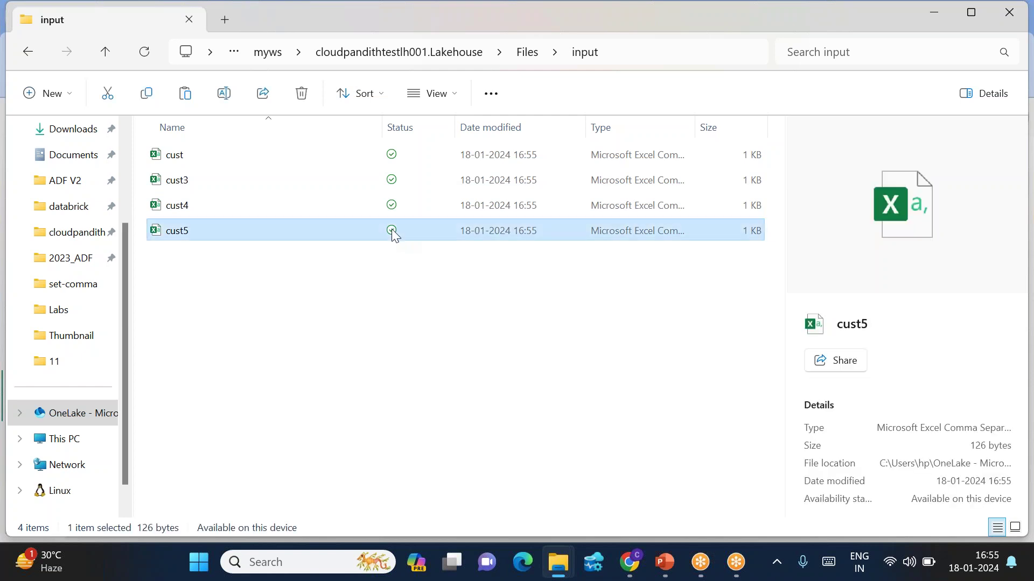
left_click(416, 300)
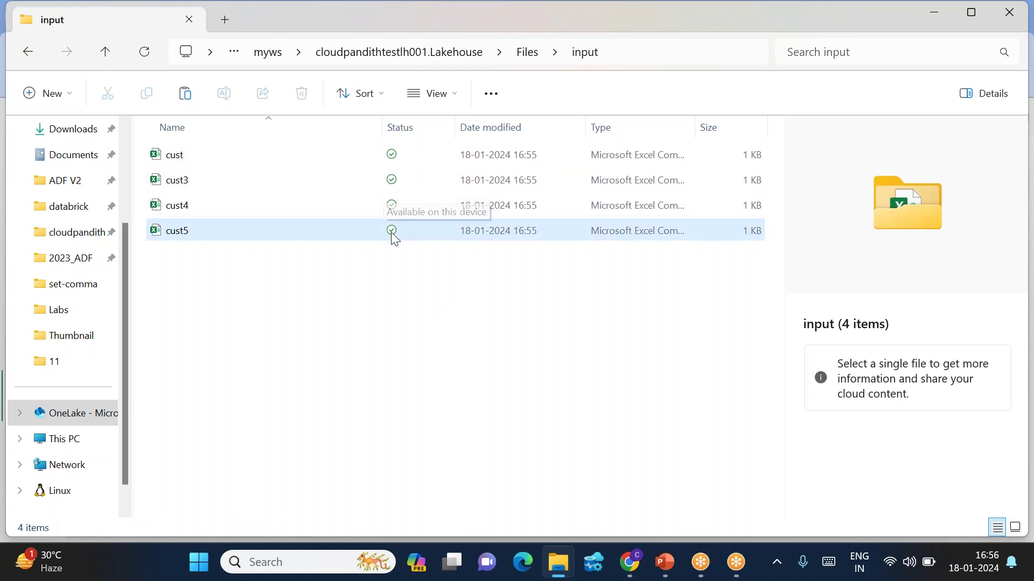
left_click(530, 53)
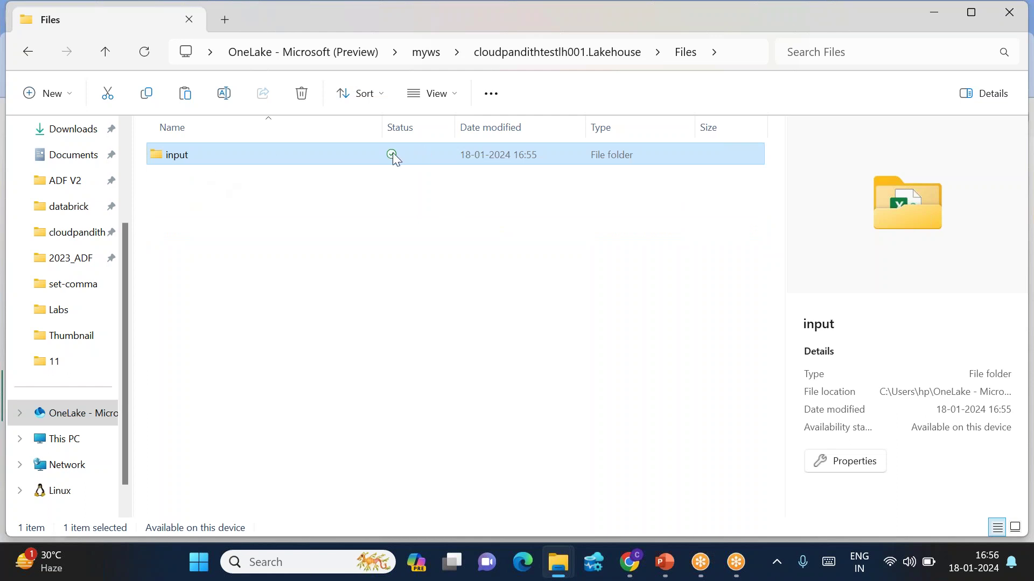
left_click(576, 63)
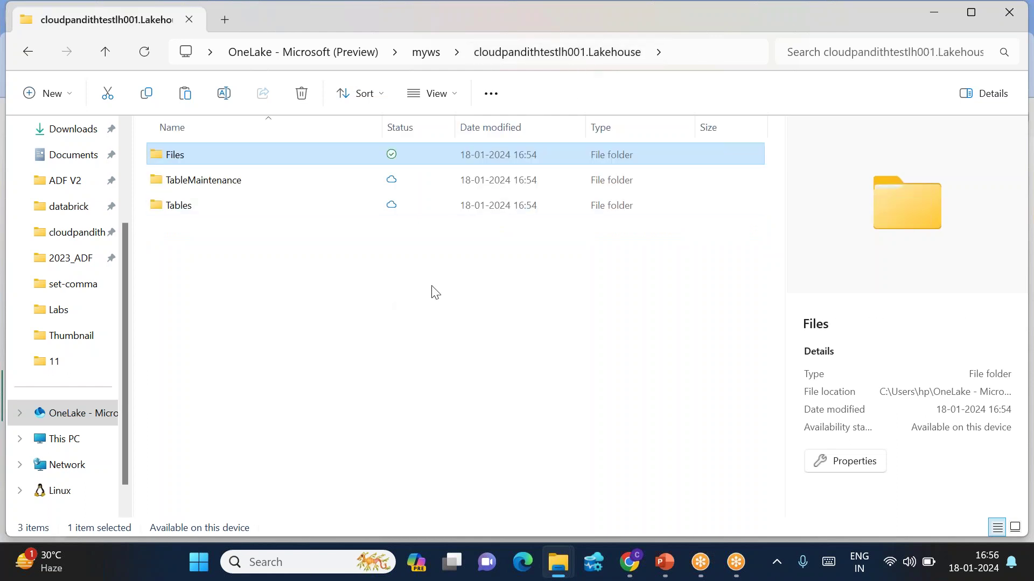
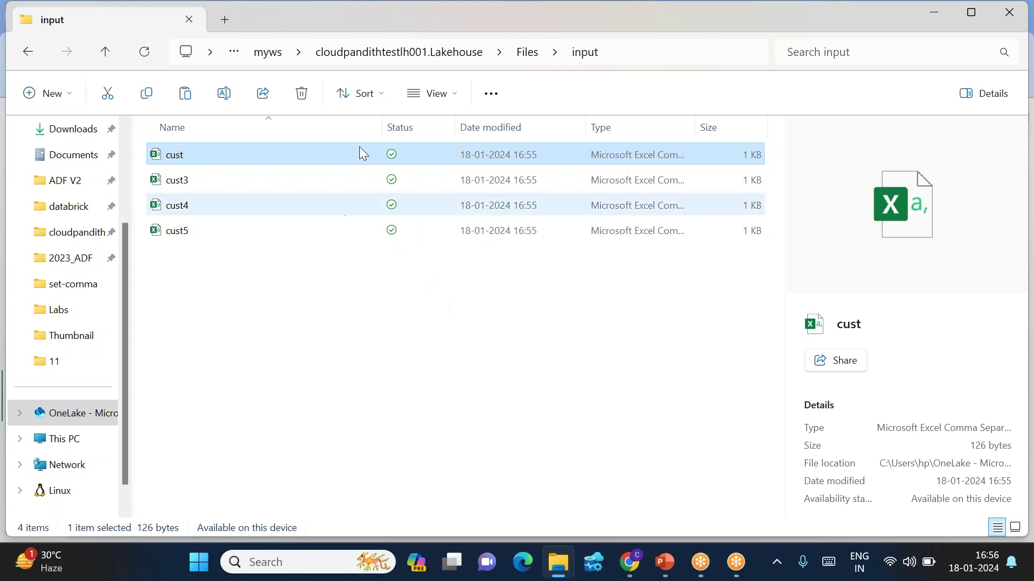
- Return to the lakehouse in Chrome and refresh its input folder to list the uploaded files
left_click(631, 572)
left_click(247, 360)
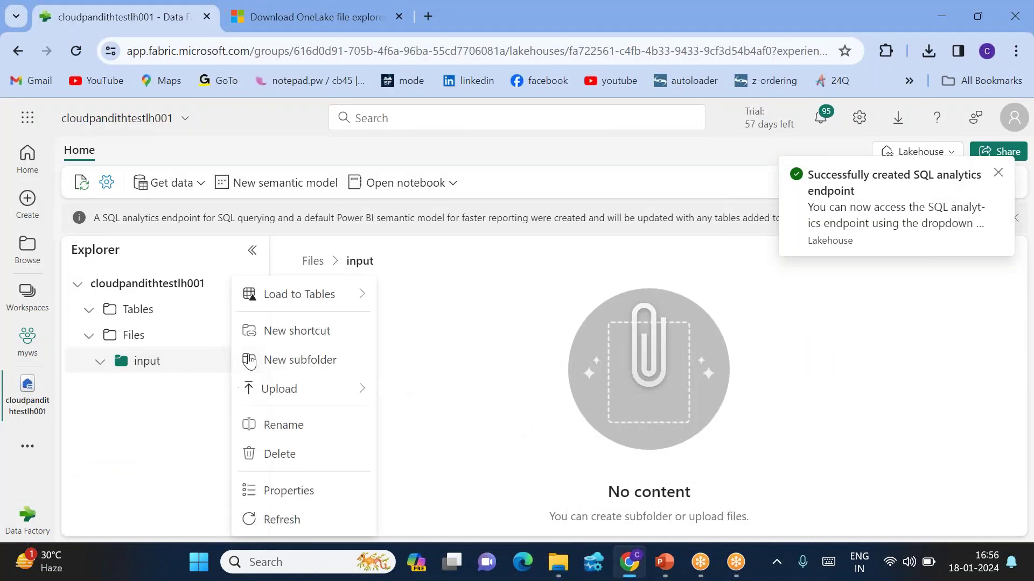
left_click(284, 521)
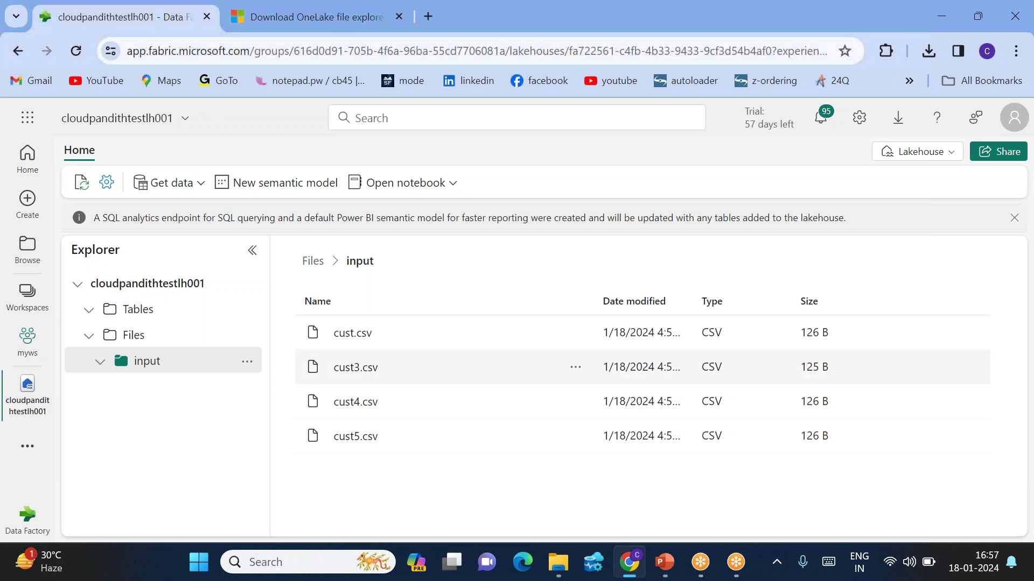
- Switch to the myws window in File Explorer and go up to the OneLake - Microsoft (Preview) root
mouse_move(558, 562)
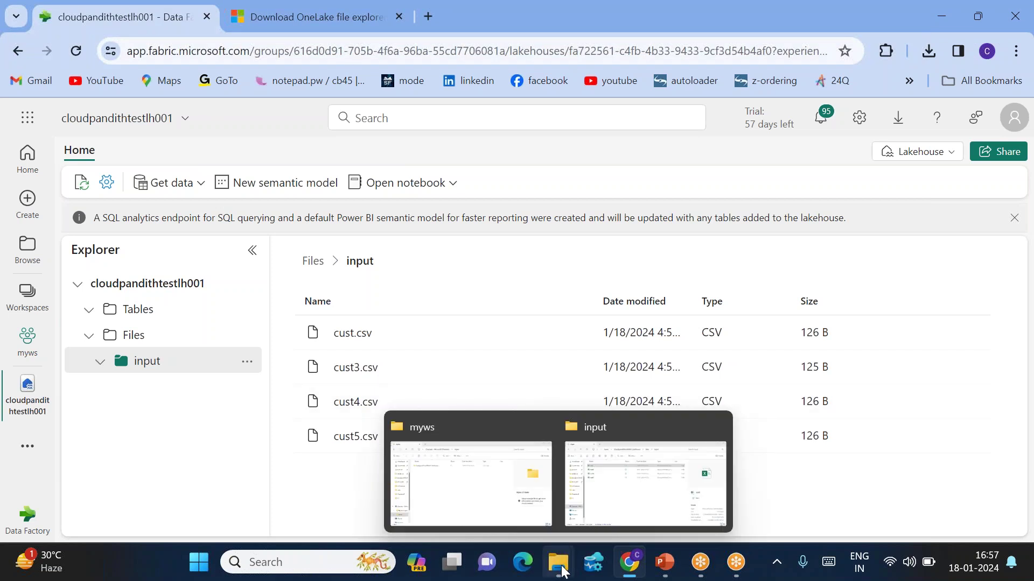
left_click(458, 495)
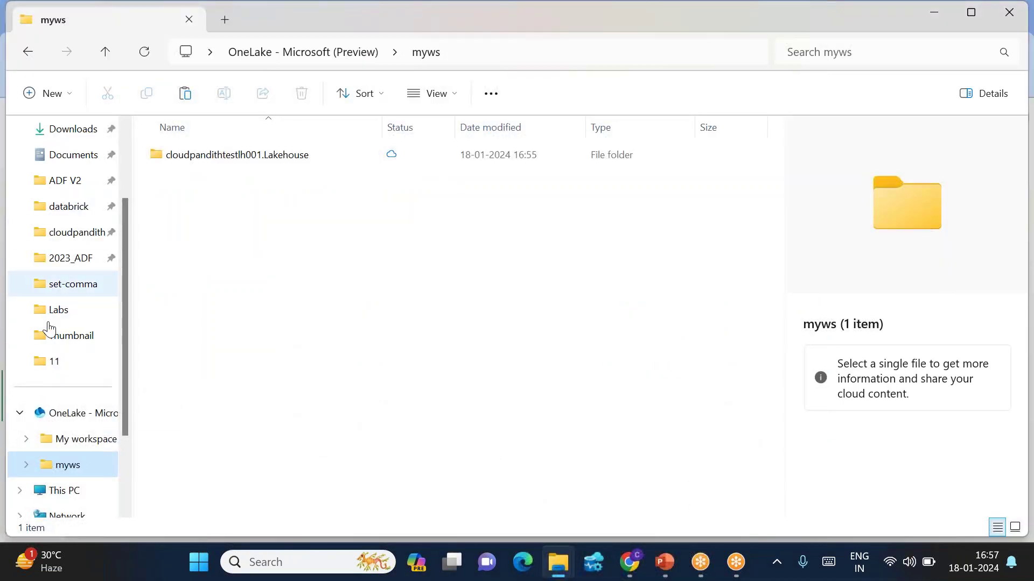
left_click(68, 413)
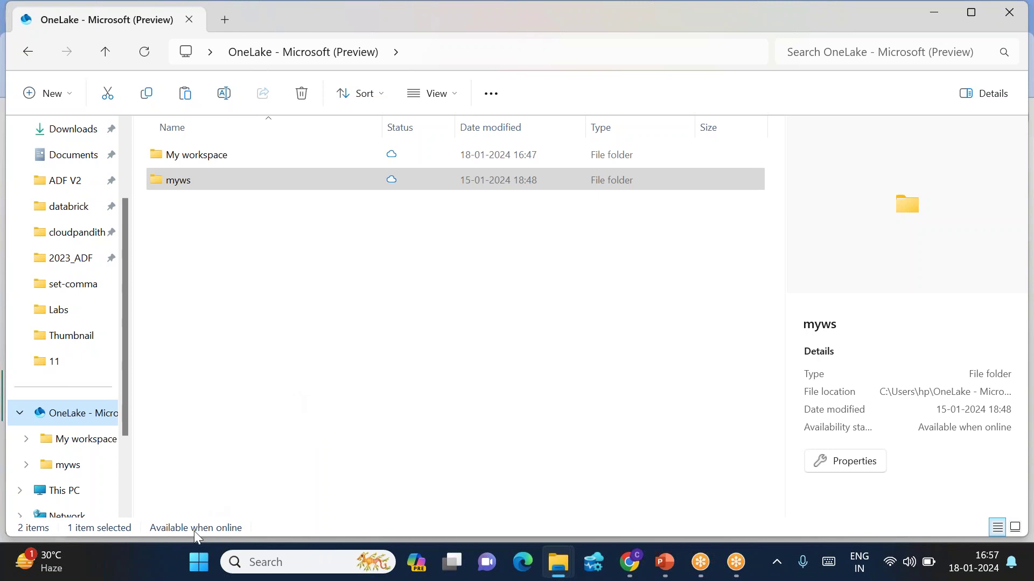
- Find the OneLake app by searching Windows for "onelake" and uninstall it
left_click(197, 570)
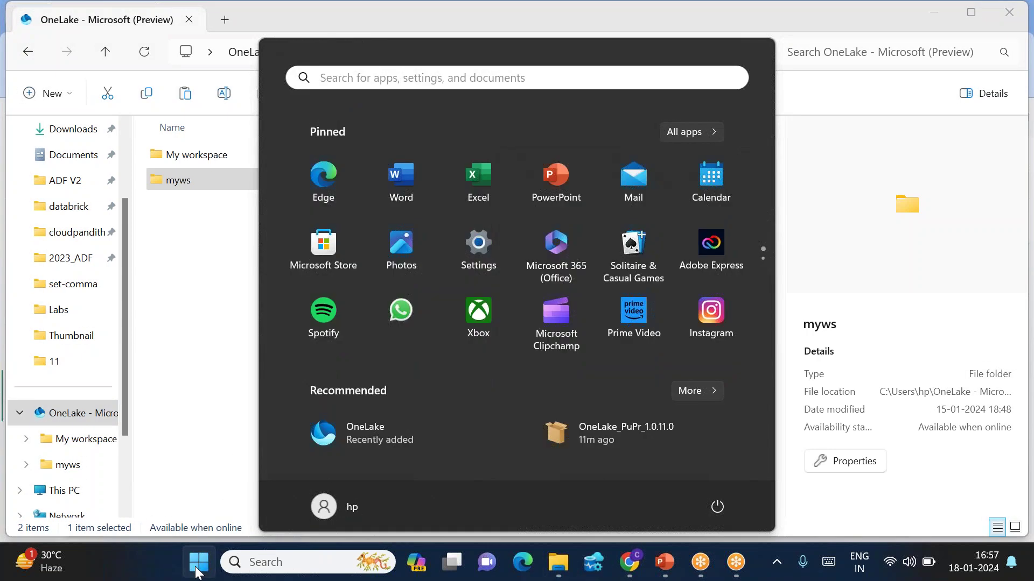
type("onelake")
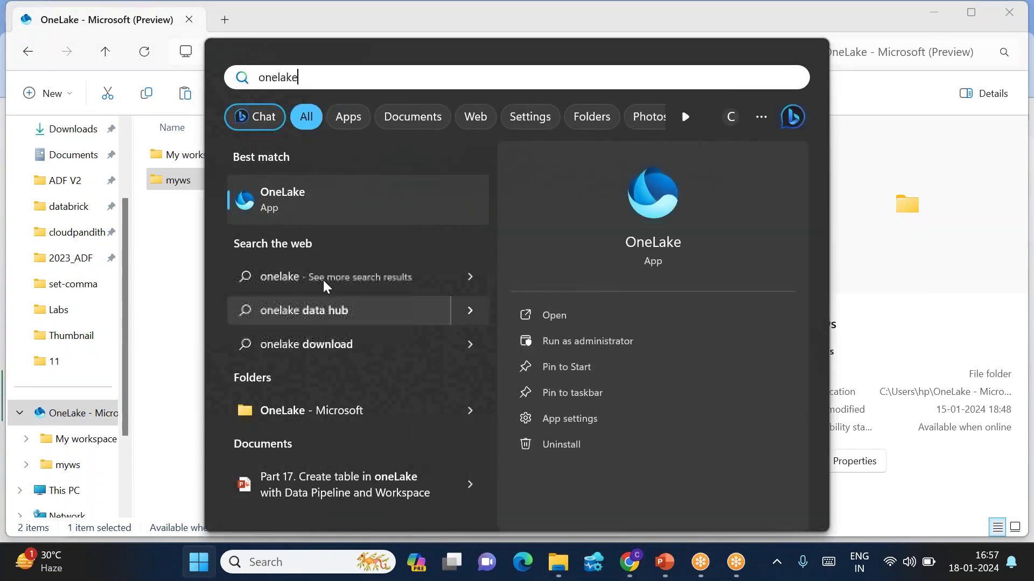
left_click(558, 448)
left_click(454, 332)
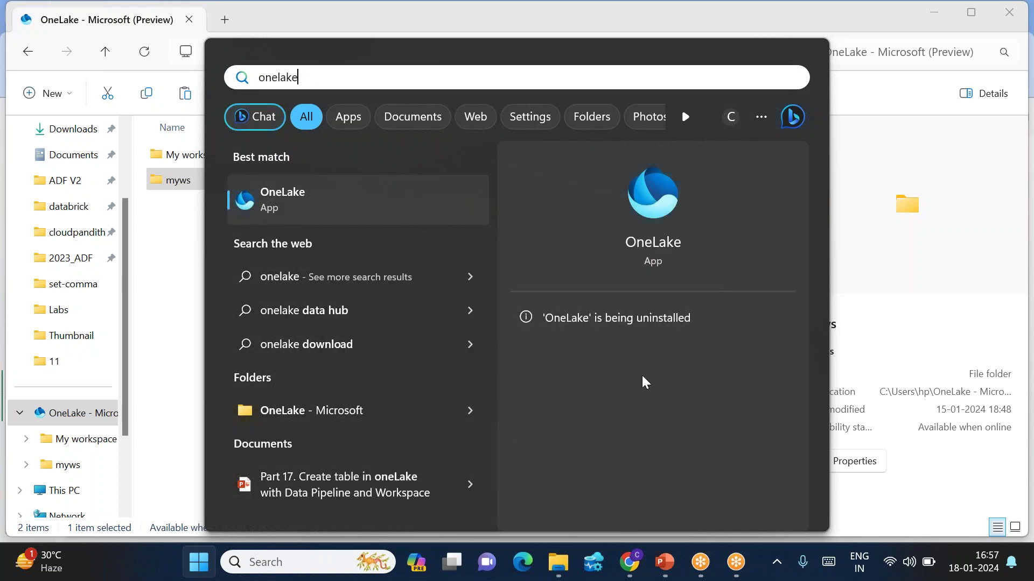
- Check the hidden system tray icons for OneLake and return to the Downloads folder in File Explorer
left_click(180, 256)
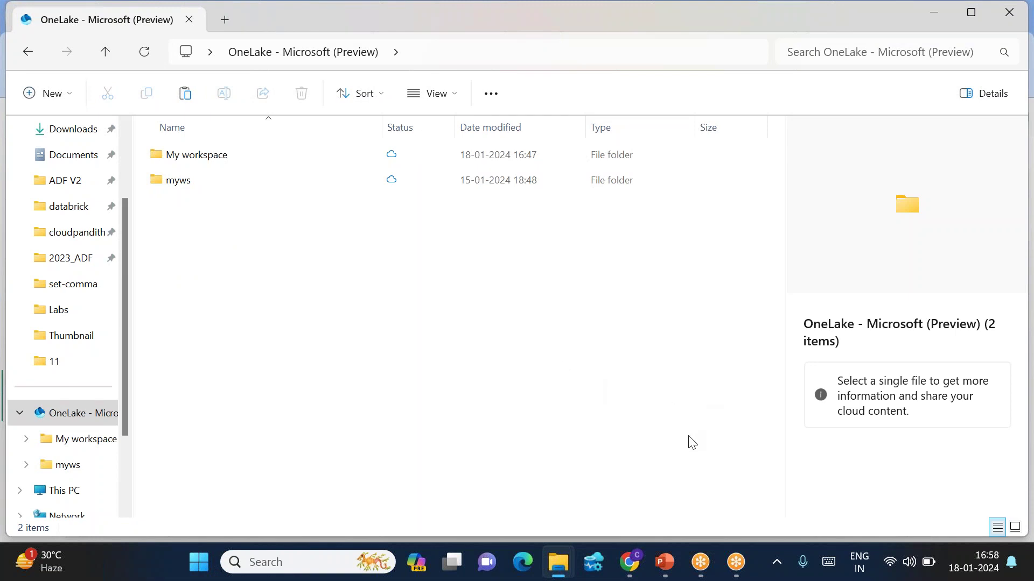
left_click(776, 562)
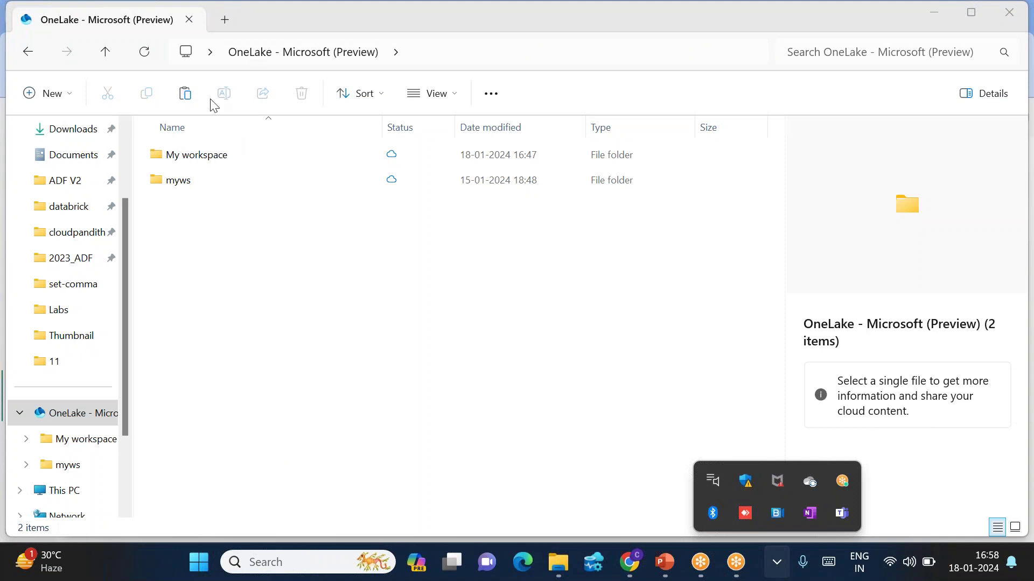
left_click(27, 51)
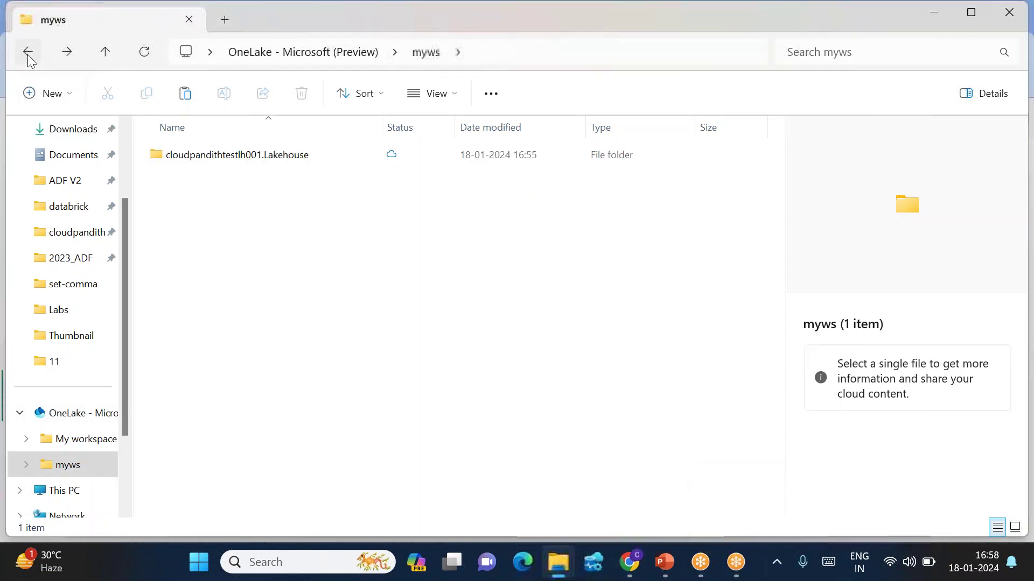
left_click(29, 54)
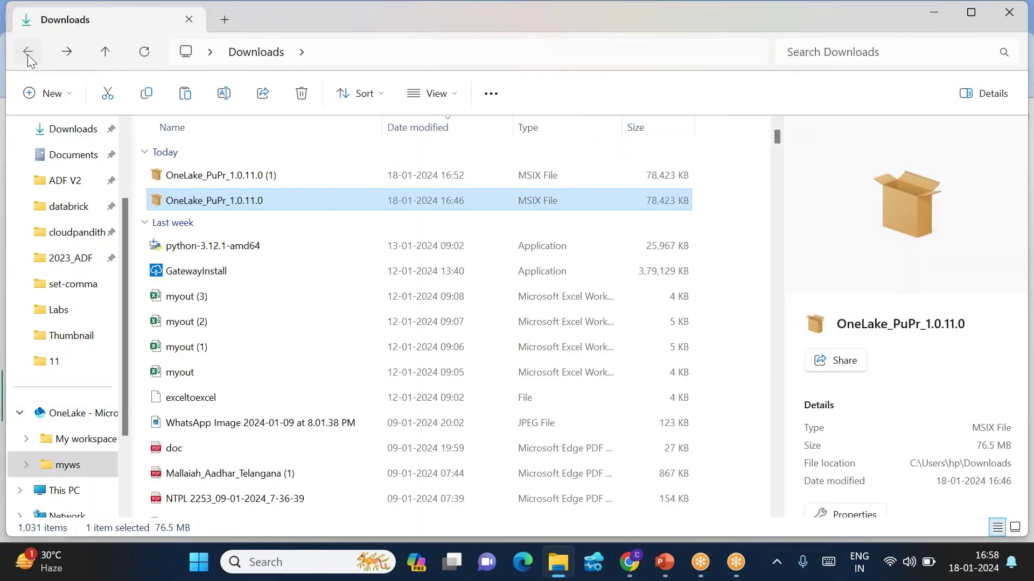
left_click(67, 490)
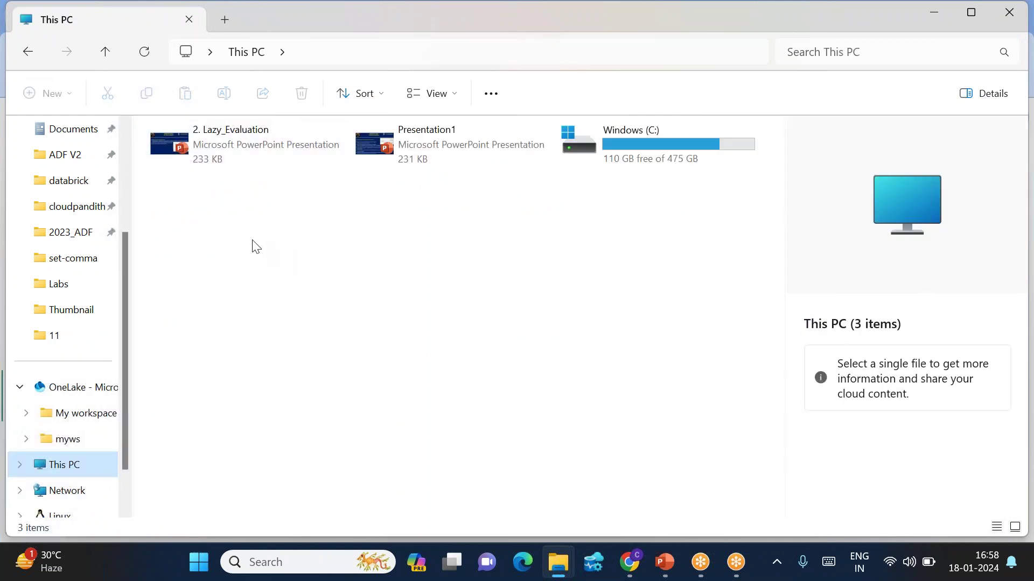
right_click(62, 465)
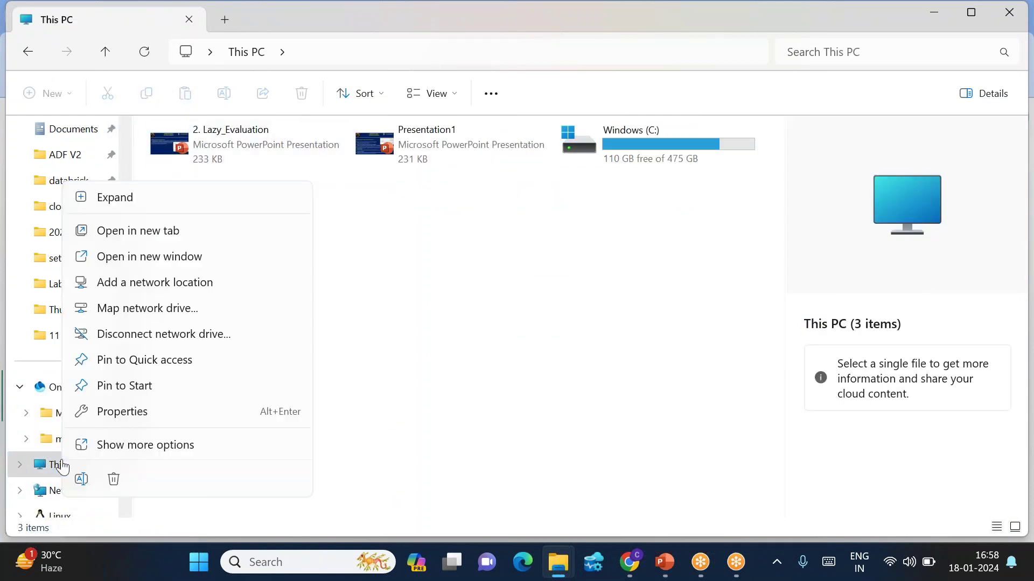
left_click(138, 452)
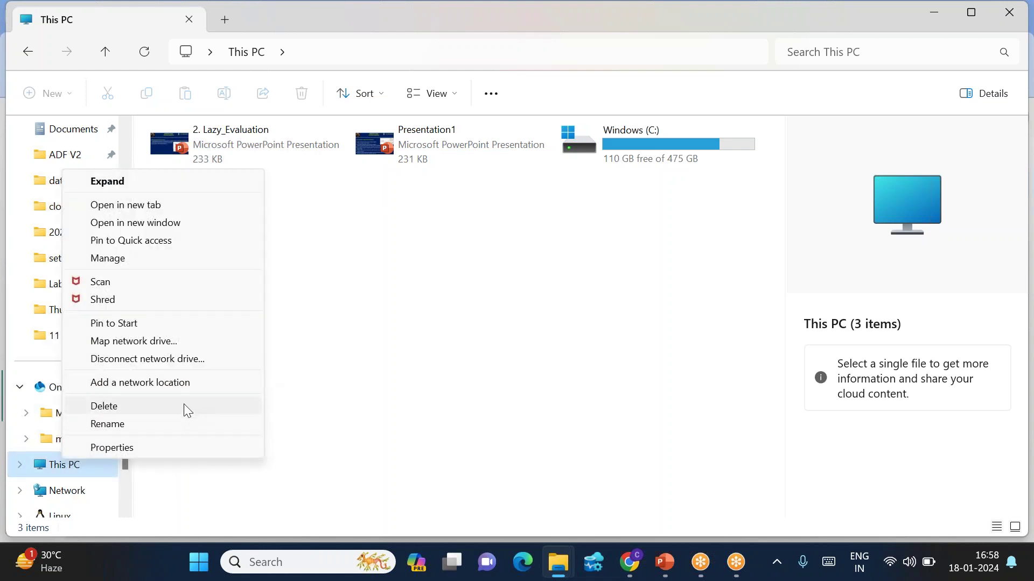
left_click(323, 288)
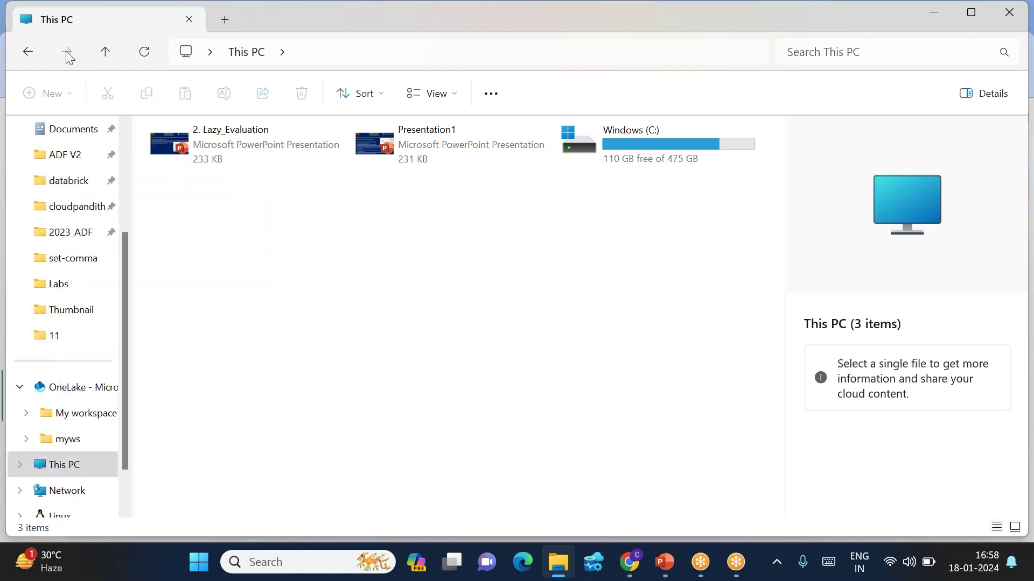
left_click(30, 52)
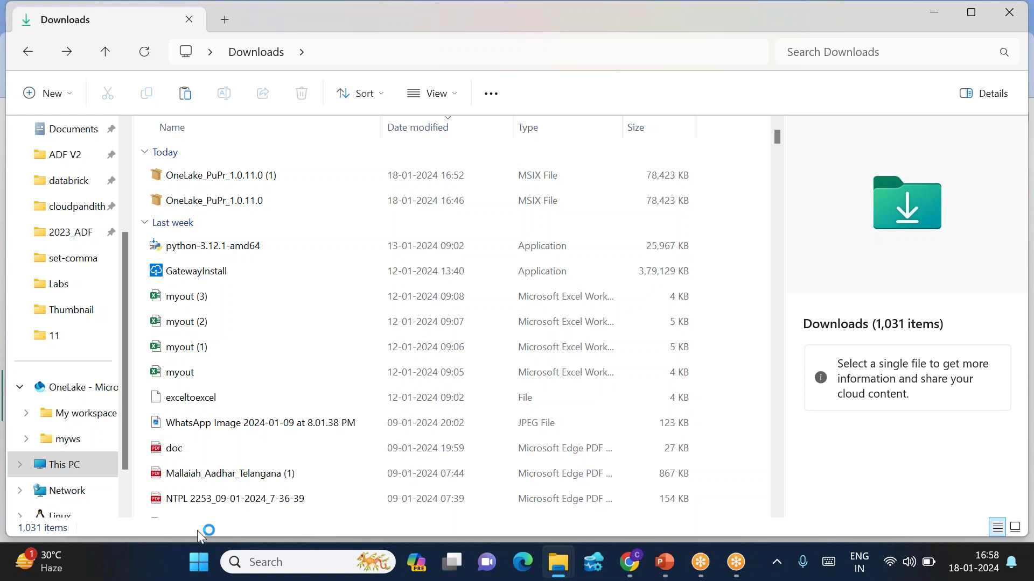
- Search Windows for "one" to check for the OneLake app, and refresh File Explorer and open This PC to check for its entry
left_click(200, 562)
type("one")
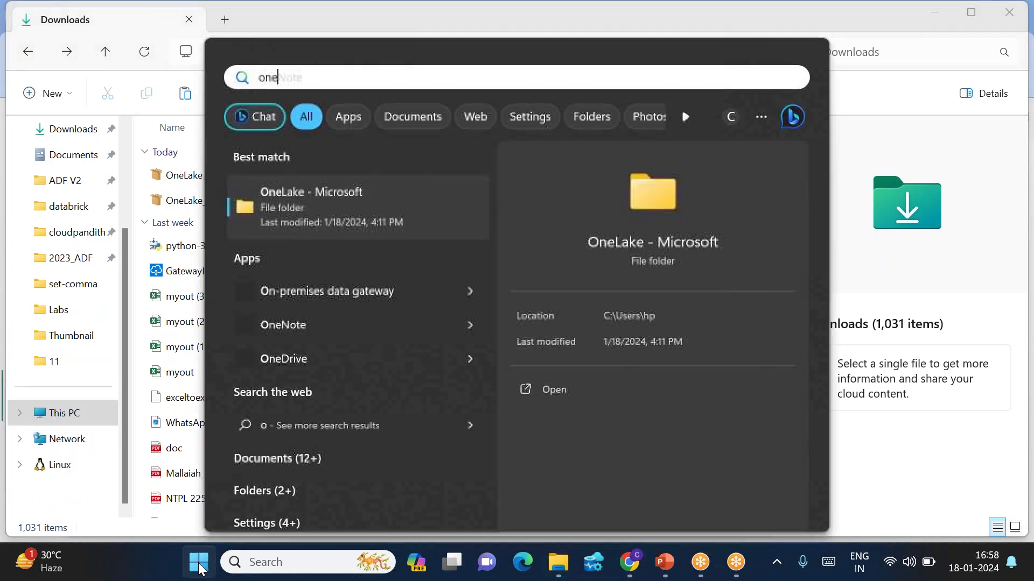
left_click(67, 518)
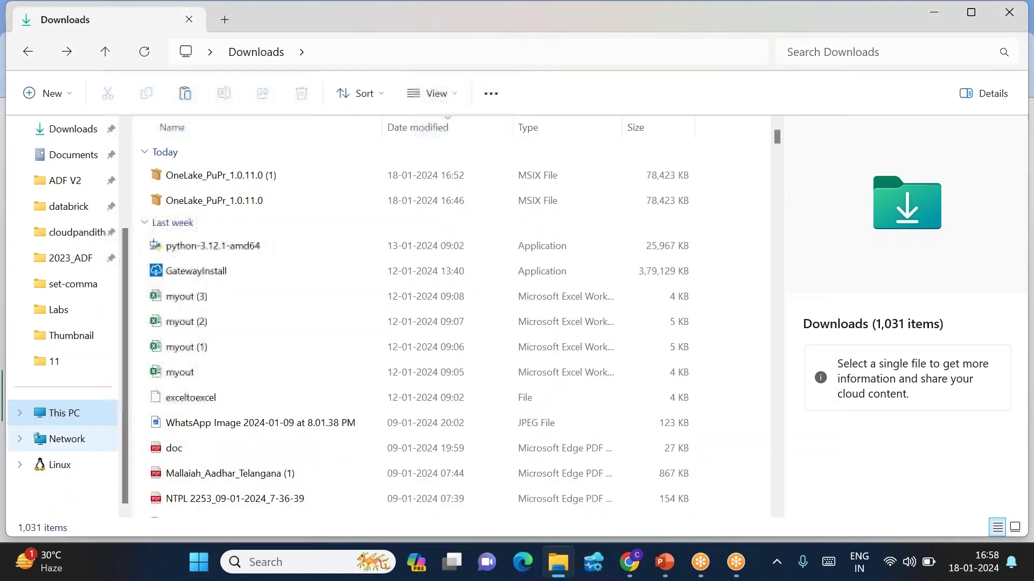
left_click(147, 61)
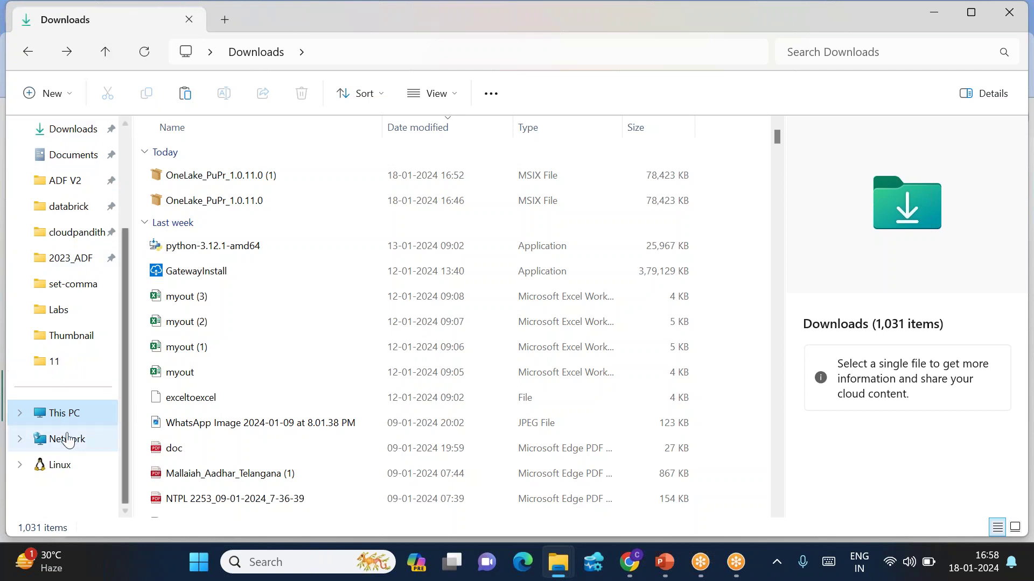
left_click(43, 413)
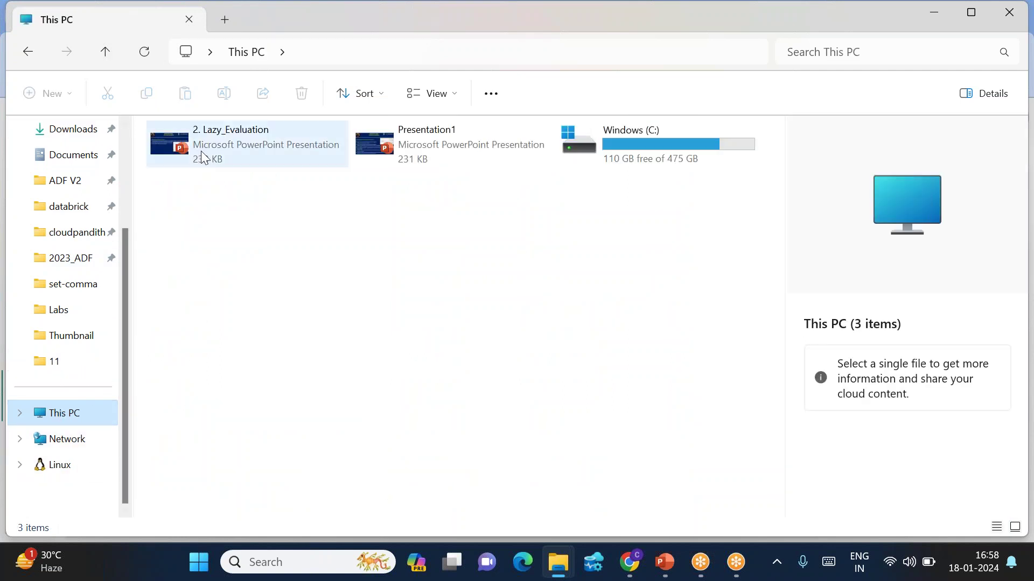